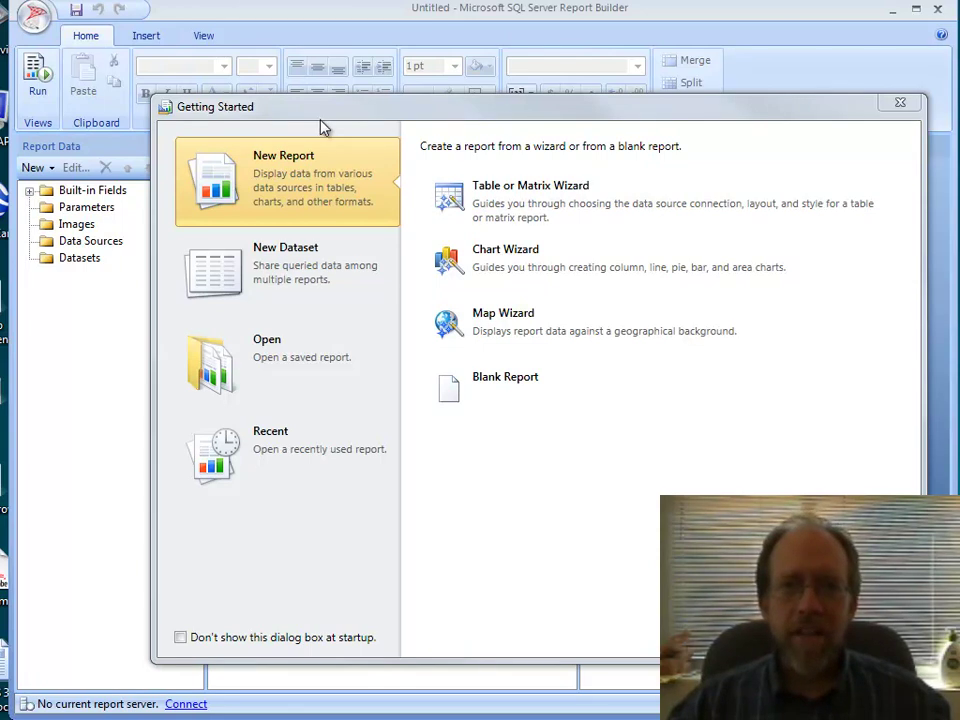
# Launch the Table or Matrix Wizard, keeping 'Create a dataset', and reach the data source connection page
pyautogui.moveTo(322, 118); pyautogui.dragTo(240, 82)
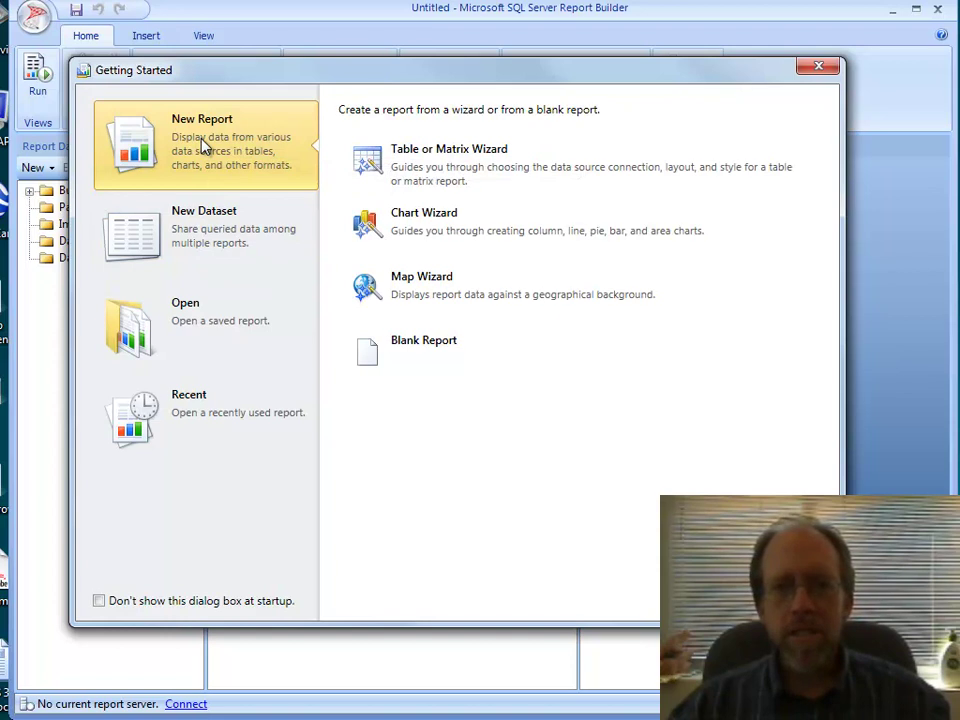
pyautogui.click(435, 165)
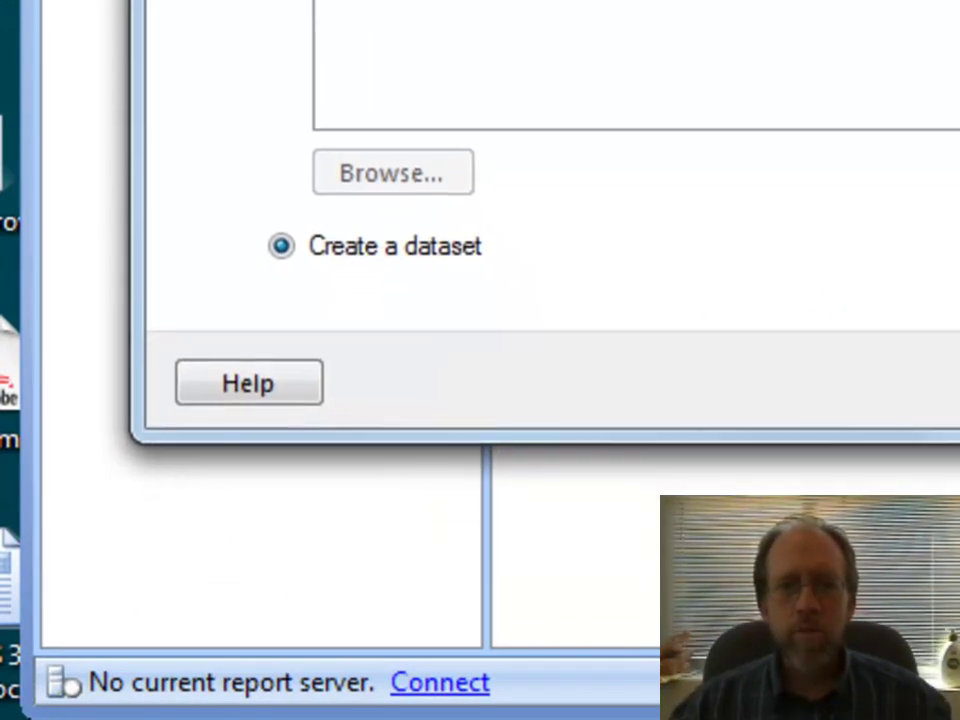
pyautogui.press('Return')
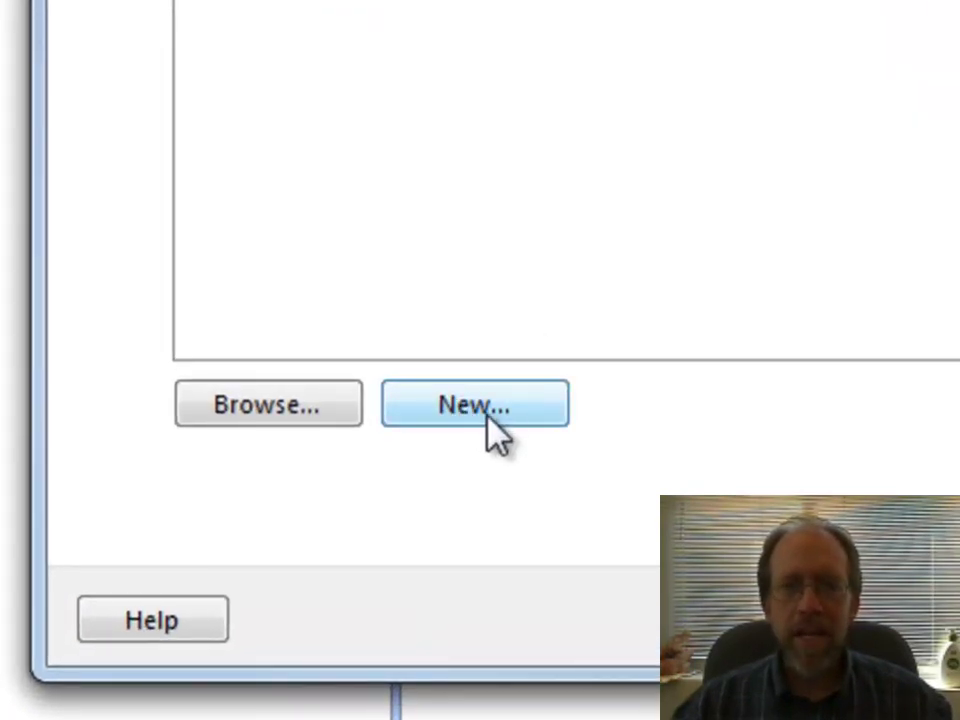
# Create a new data source and replace its default name DataSource1 with dsA6-1
pyautogui.click(500, 425)
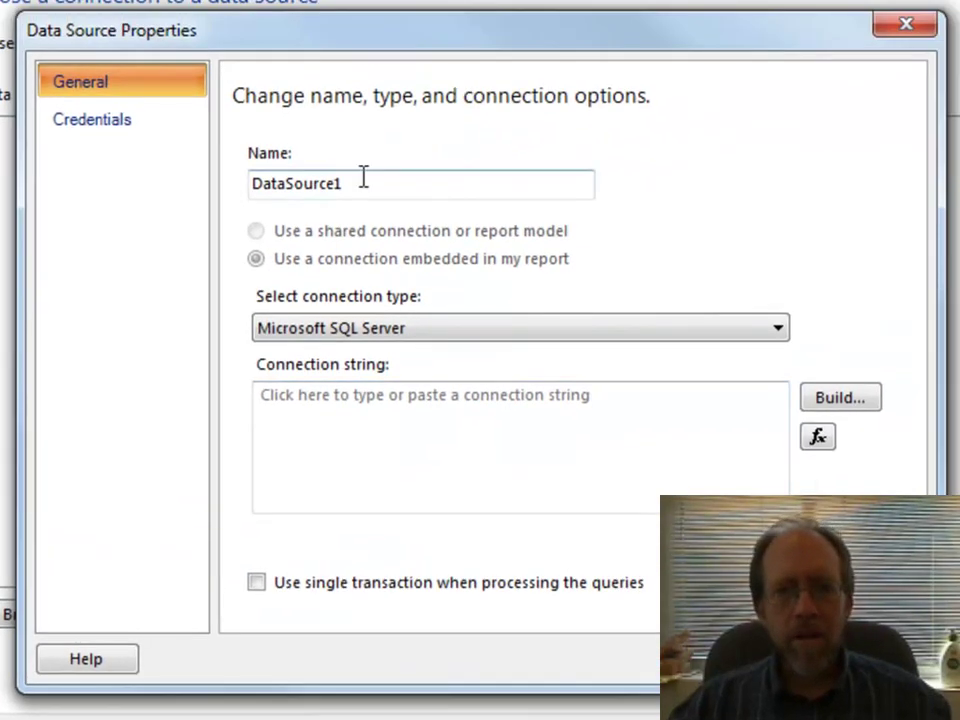
pyautogui.moveTo(364, 176); pyautogui.dragTo(206, 182)
pyautogui.write('ds')
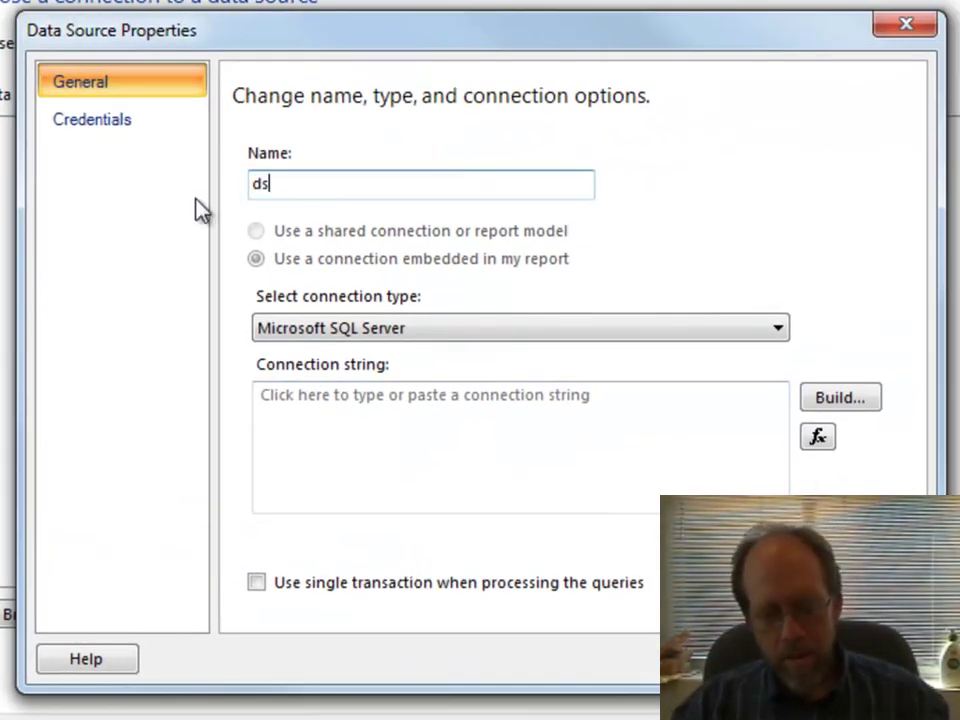
pyautogui.write('A6')
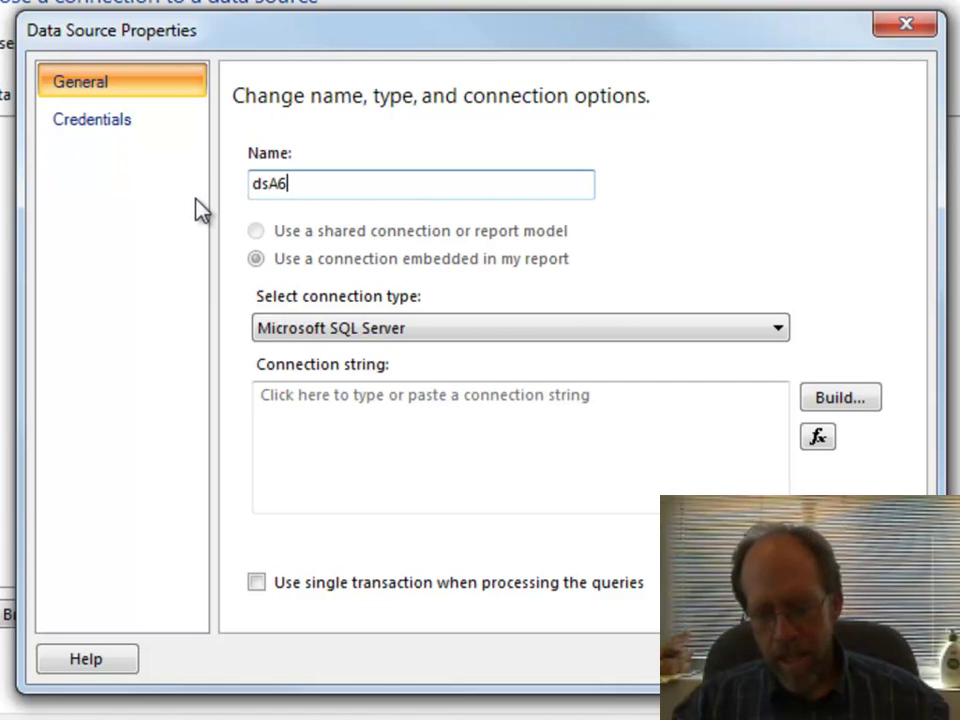
pyautogui.write('-1')
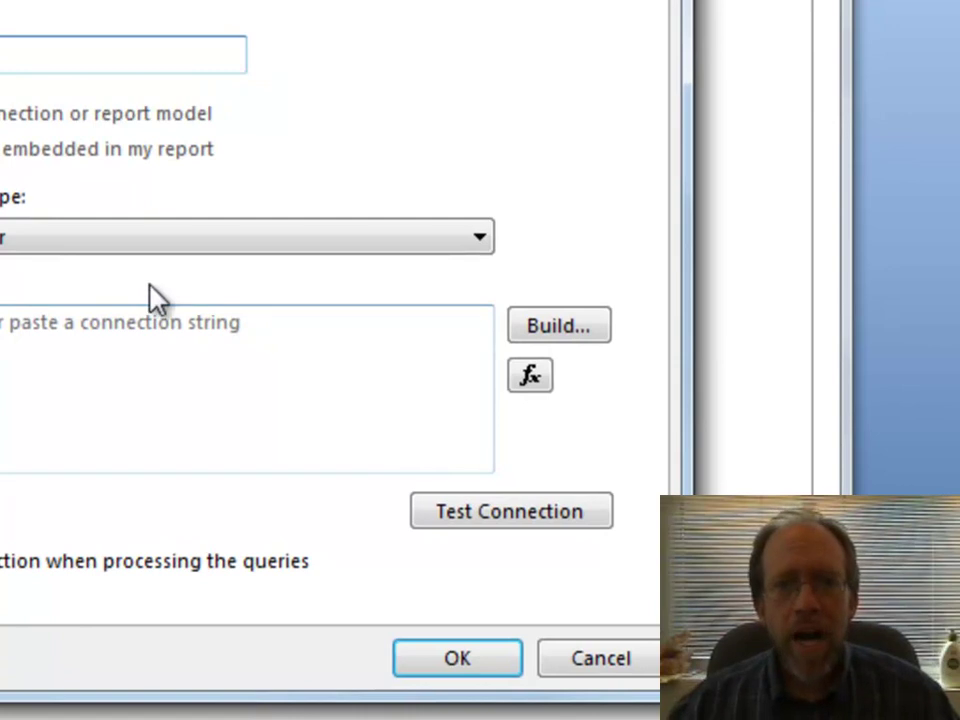
# Build the connection to server A30609\EAGLIN, database COP4709Assignment01, and test it successfully
pyautogui.click(572, 338)
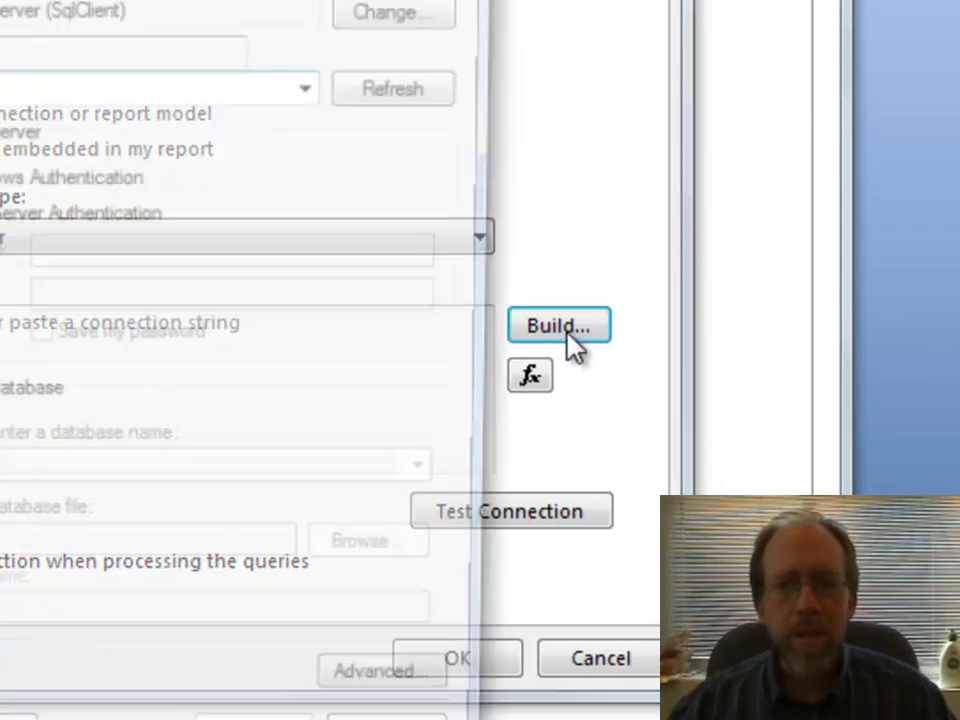
pyautogui.click(450, 161)
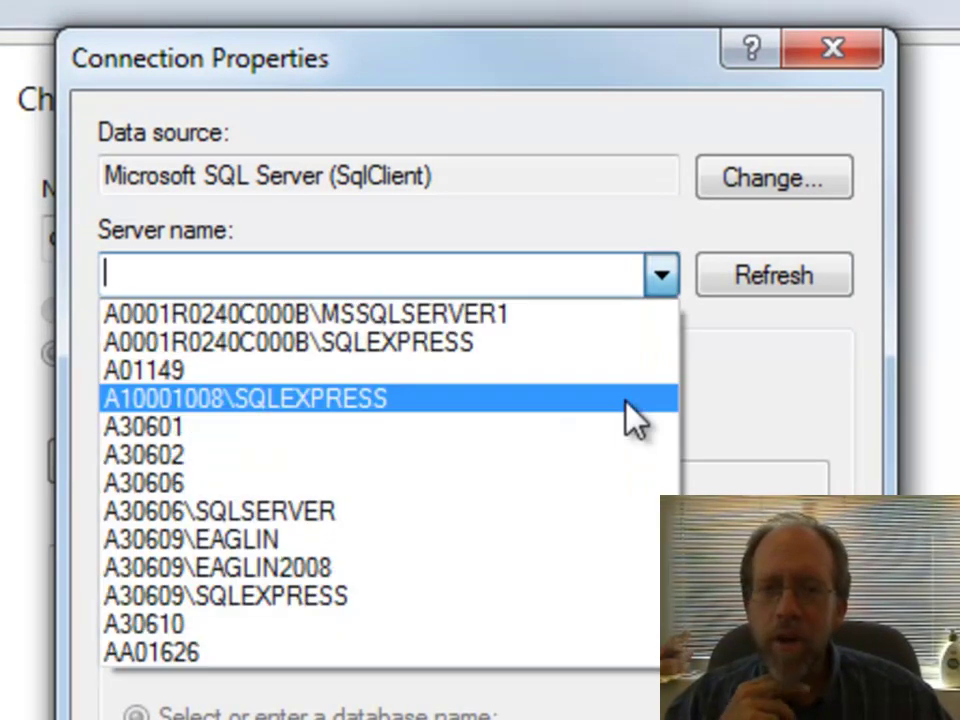
pyautogui.click(280, 546)
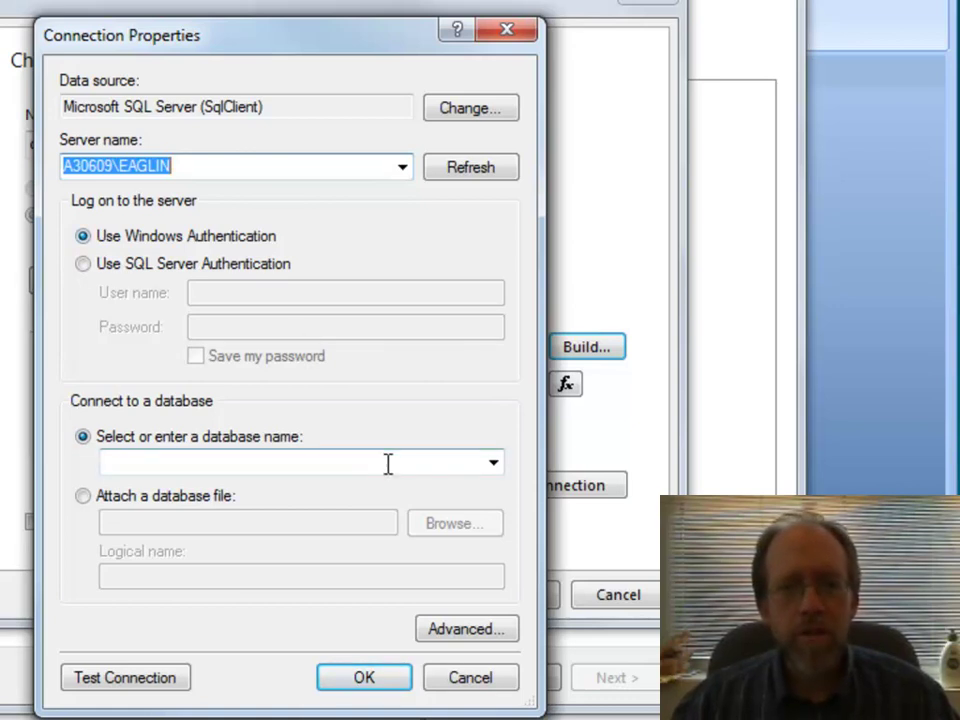
pyautogui.click(494, 463)
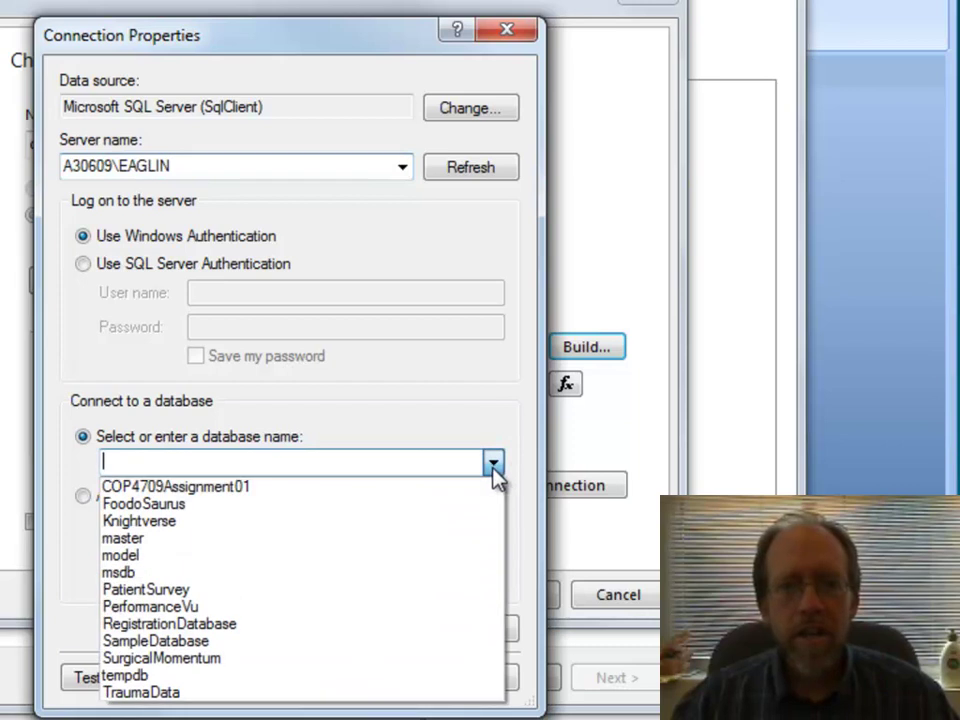
pyautogui.click(272, 490)
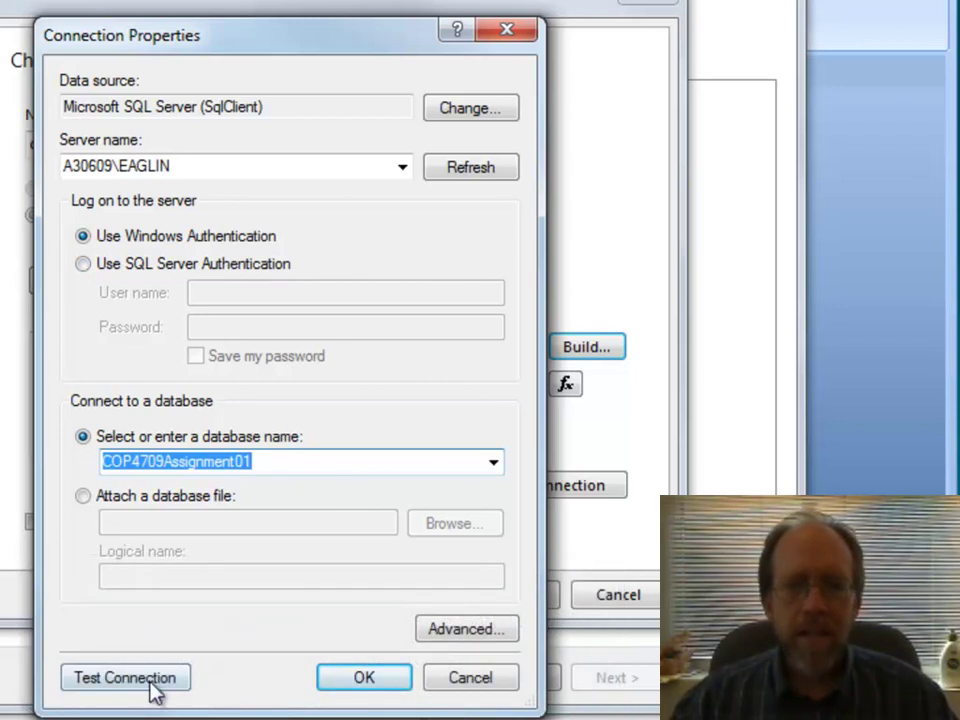
pyautogui.click(153, 680)
pyautogui.click(371, 472)
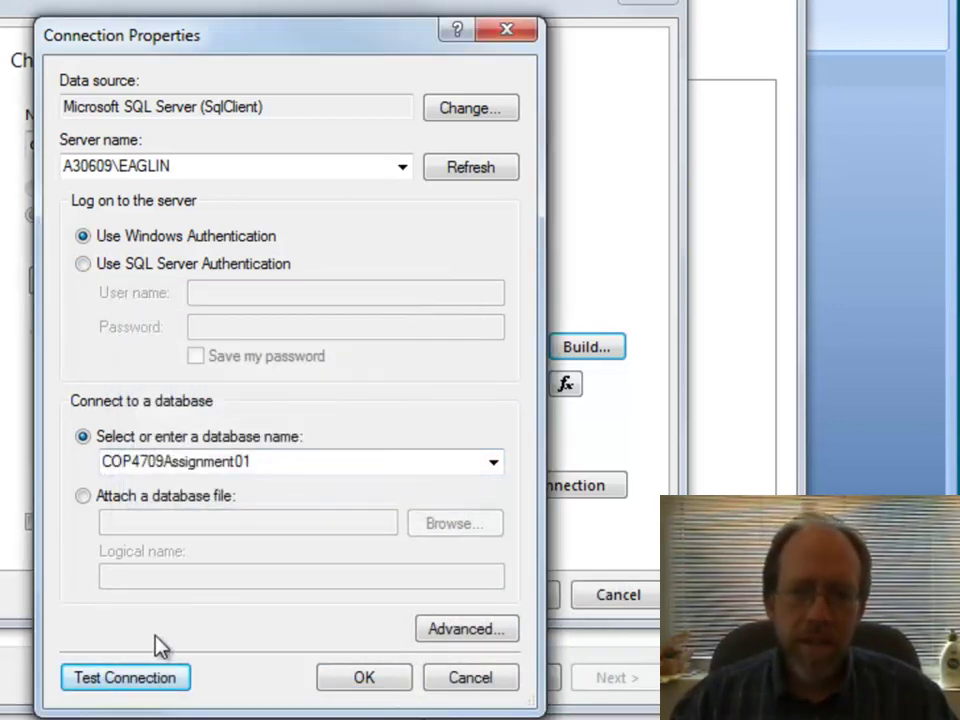
pyautogui.click(378, 682)
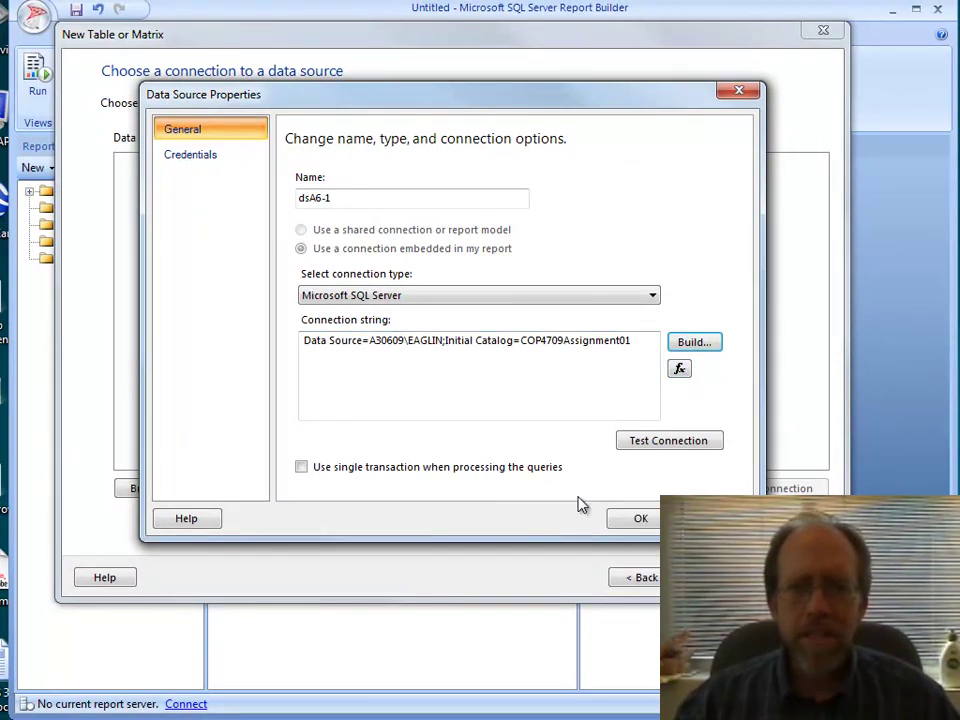
# Fix the invalid data source name to dsA6_1 and save the data source
pyautogui.click(640, 520)
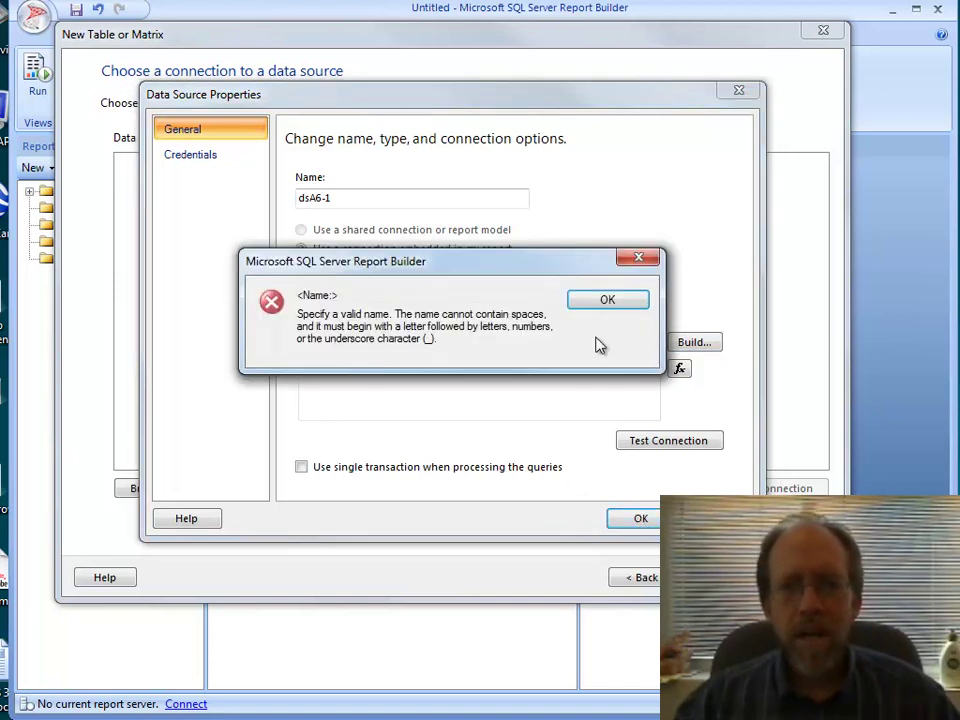
pyautogui.click(610, 302)
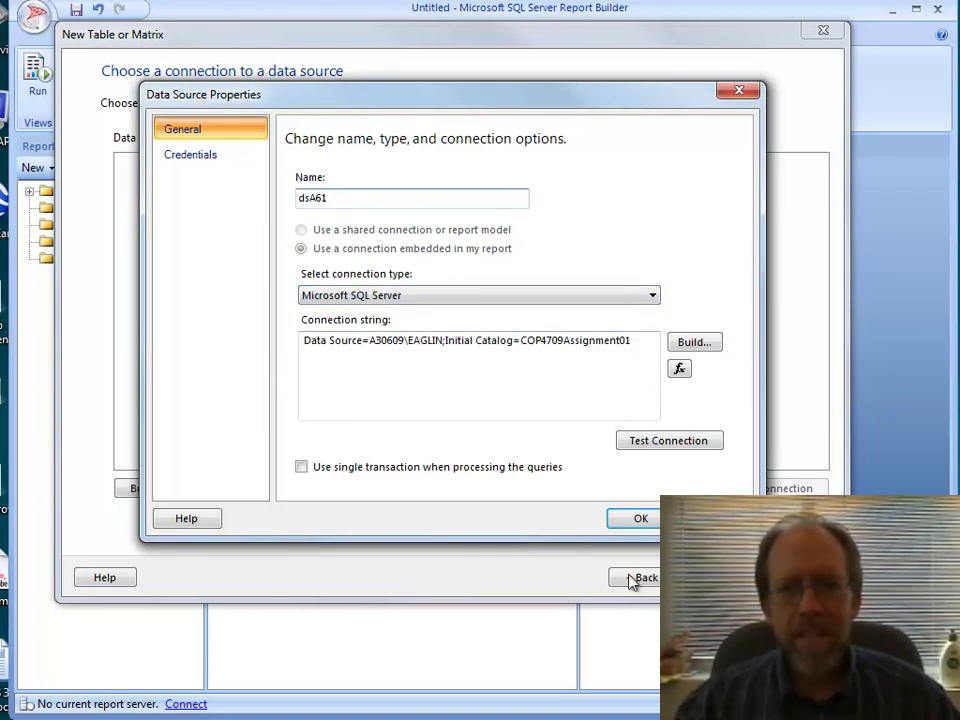
pyautogui.write('_')
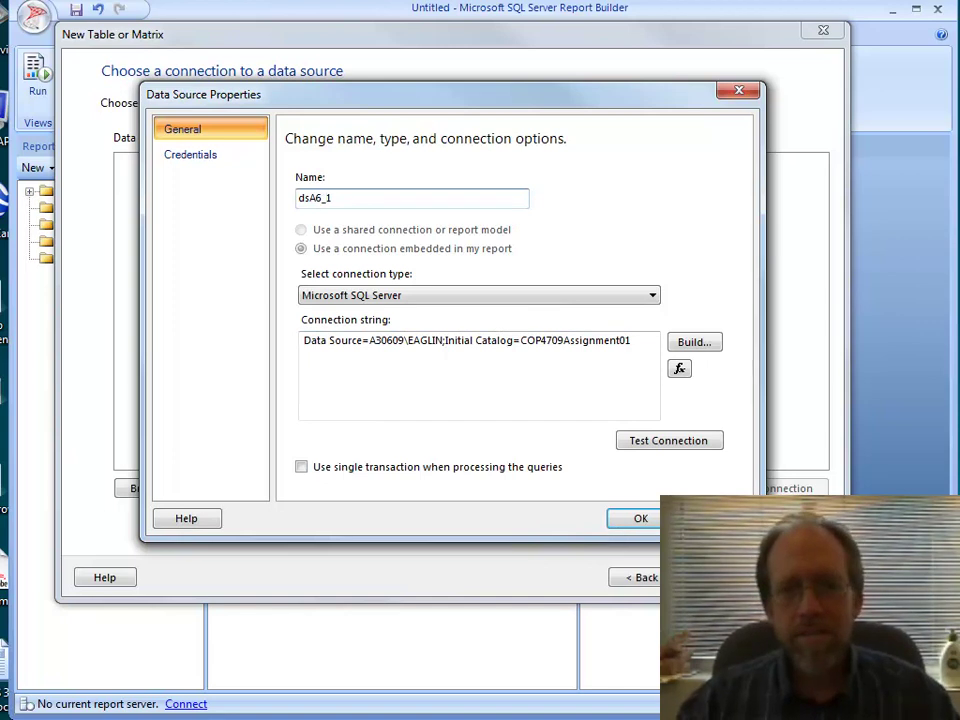
pyautogui.click(632, 521)
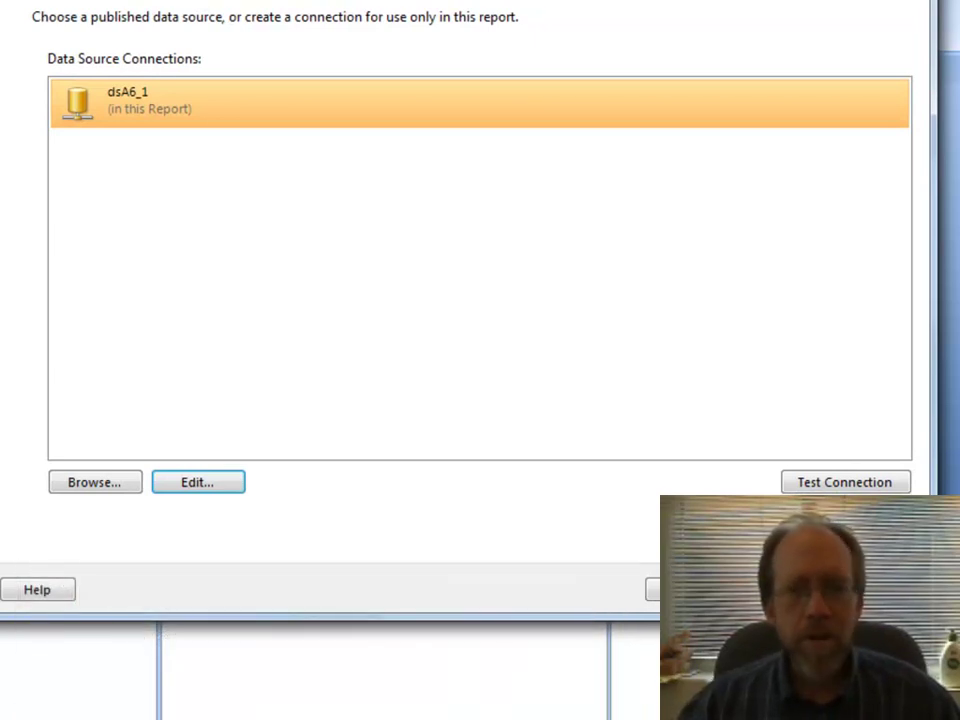
# Confirm the dsA6_1 connection tests successfully and continue to query design
pyautogui.click(810, 485)
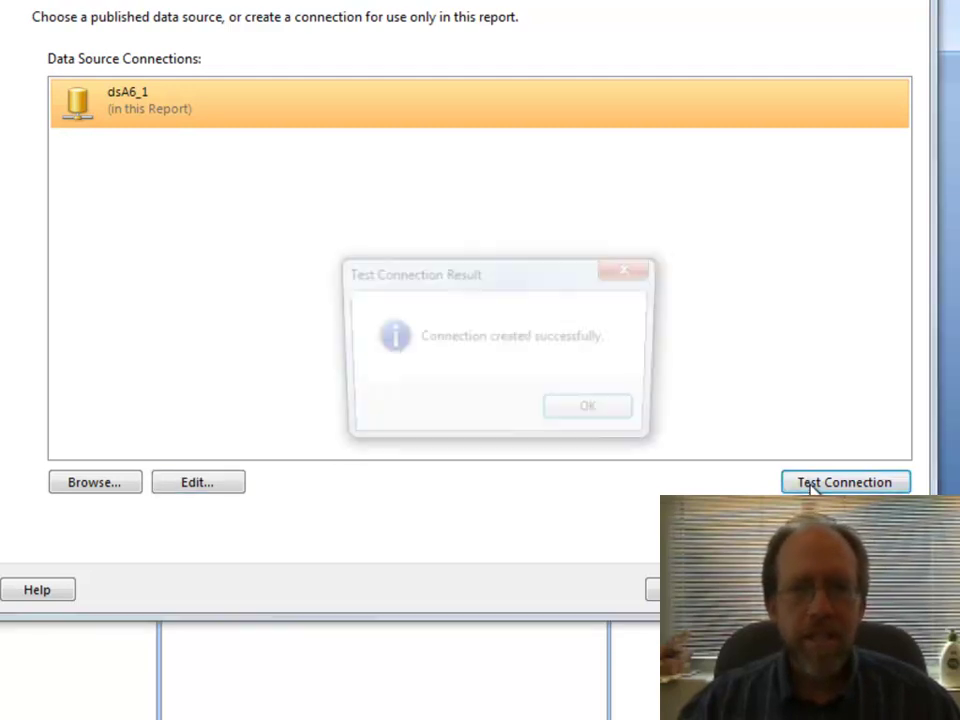
pyautogui.click(600, 425)
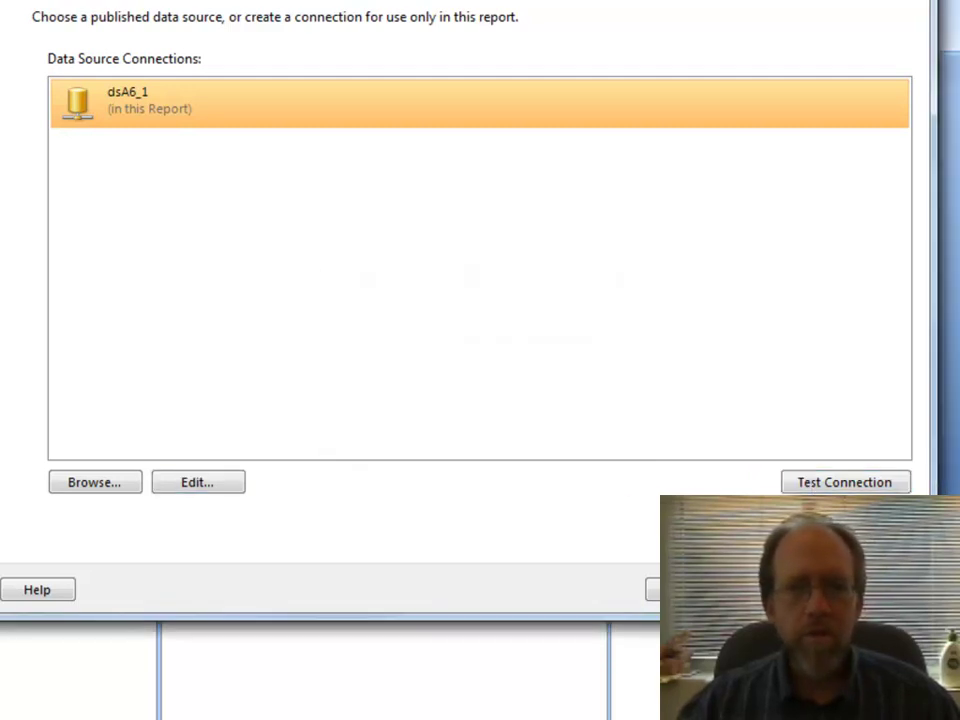
pyautogui.click(755, 590)
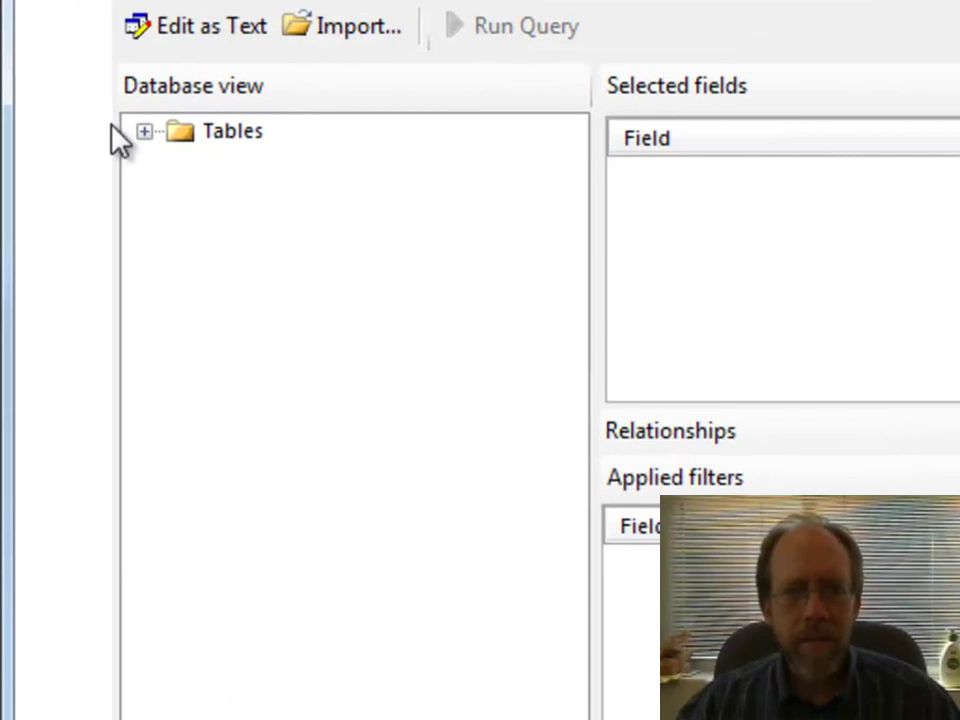
# Select all fields from the CountriesAndContinents and FinancialAid tables for the query
pyautogui.click(144, 131)
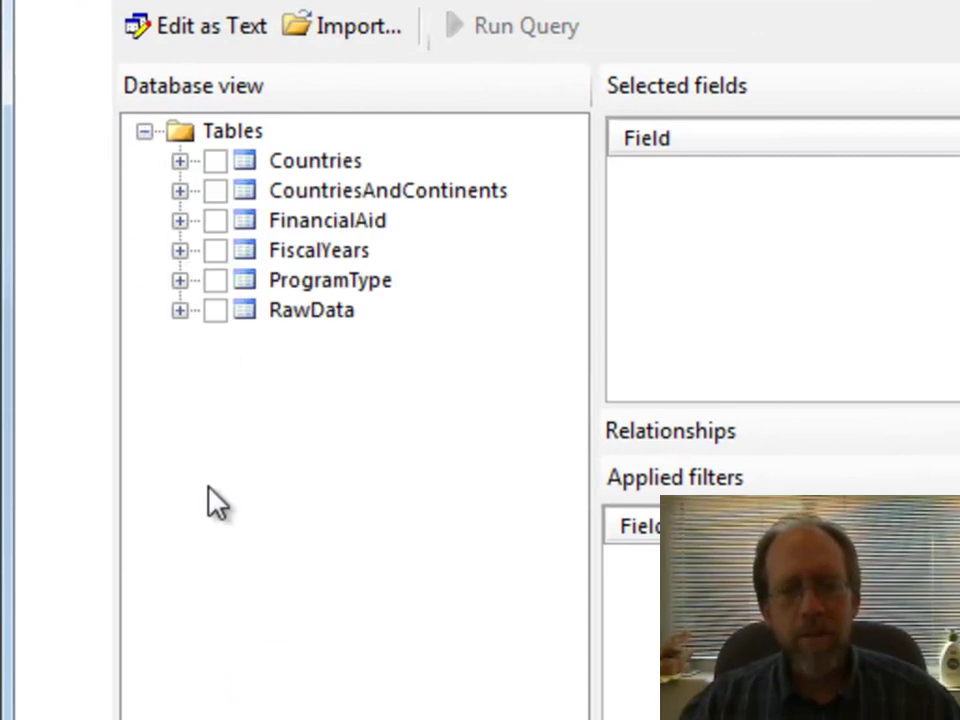
pyautogui.click(180, 190)
pyautogui.click(213, 191)
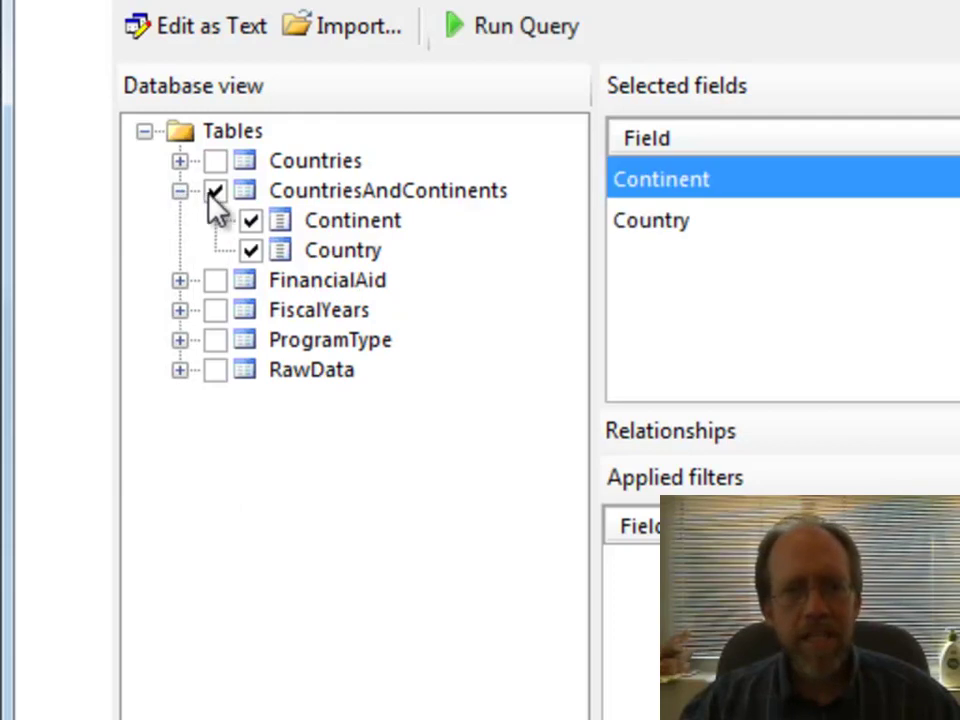
pyautogui.click(180, 280)
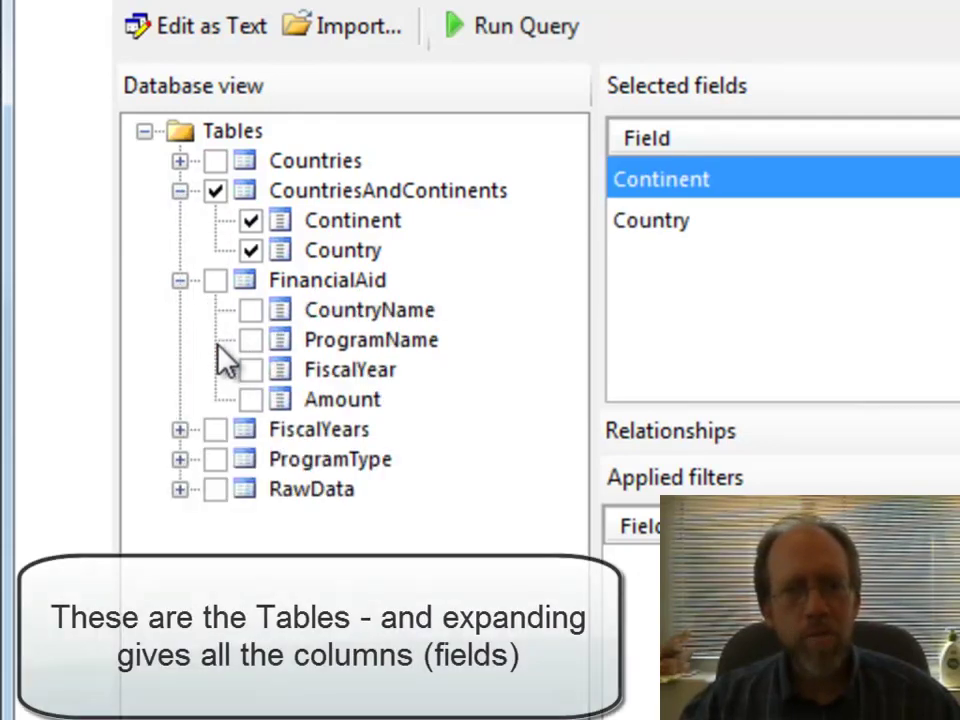
pyautogui.click(216, 281)
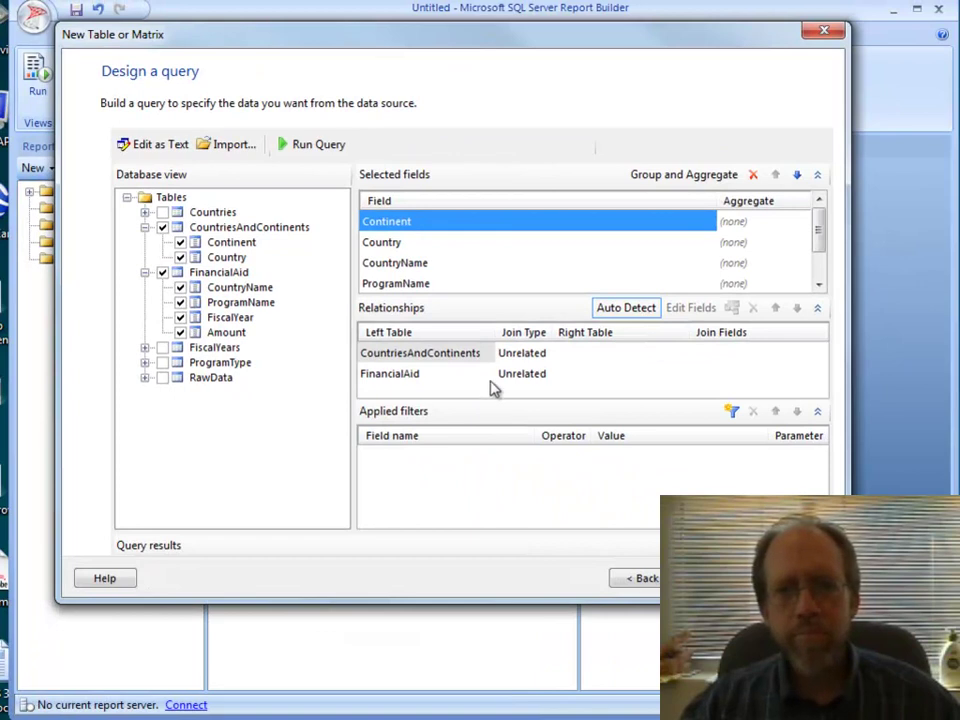
# Disable Auto Detect and add a relationship from CountriesAndContinents (left) to FinancialAid (right)
pyautogui.click(516, 355)
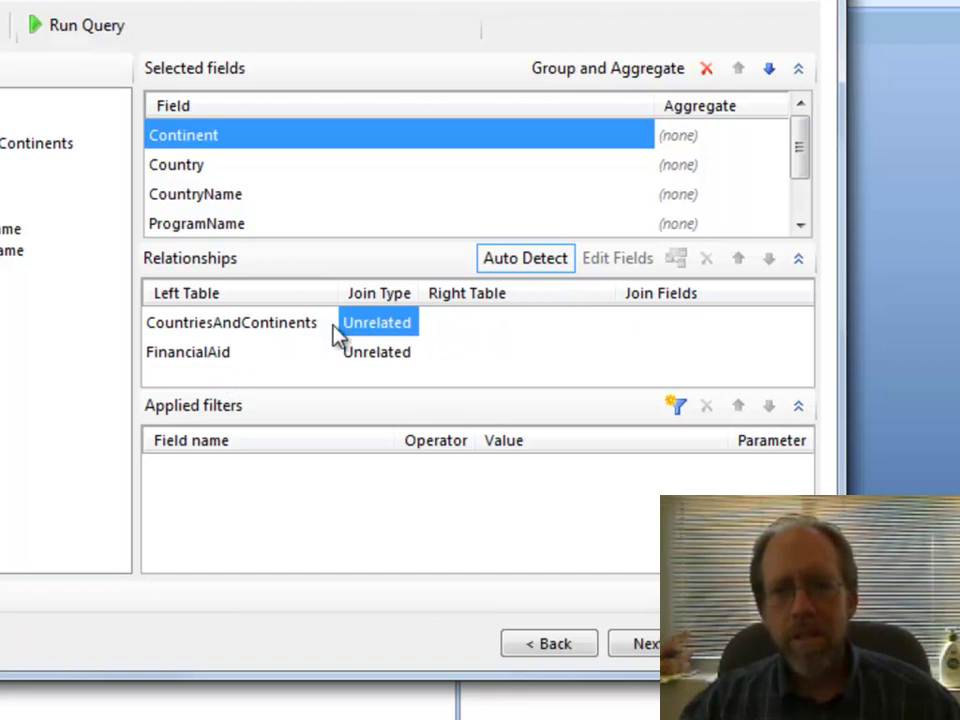
pyautogui.click(287, 338)
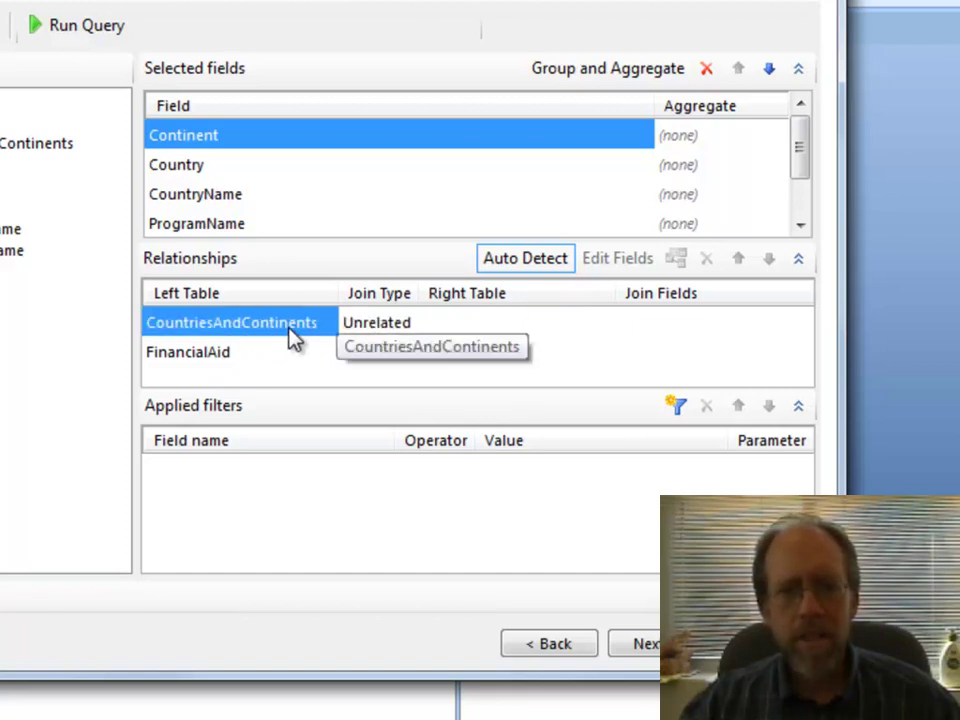
pyautogui.click(460, 324)
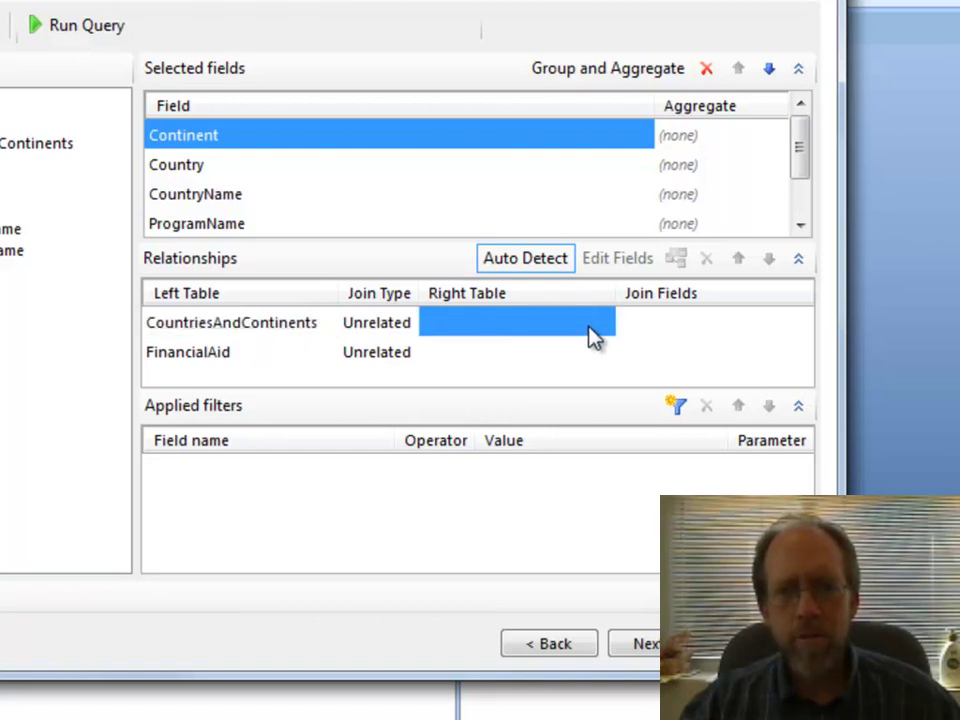
pyautogui.click(553, 266)
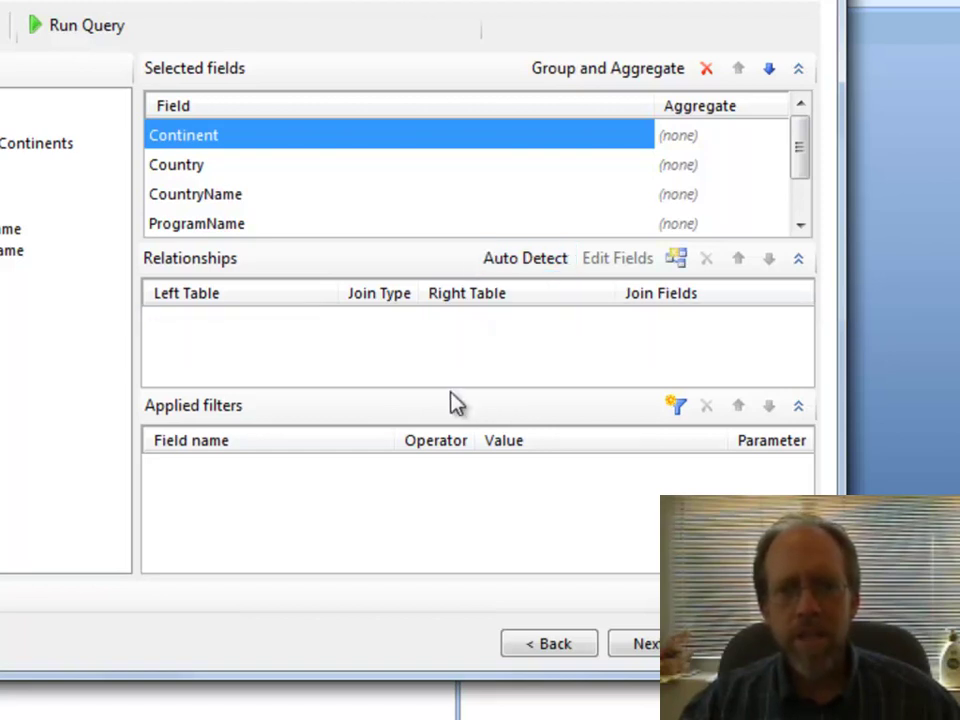
pyautogui.click(672, 260)
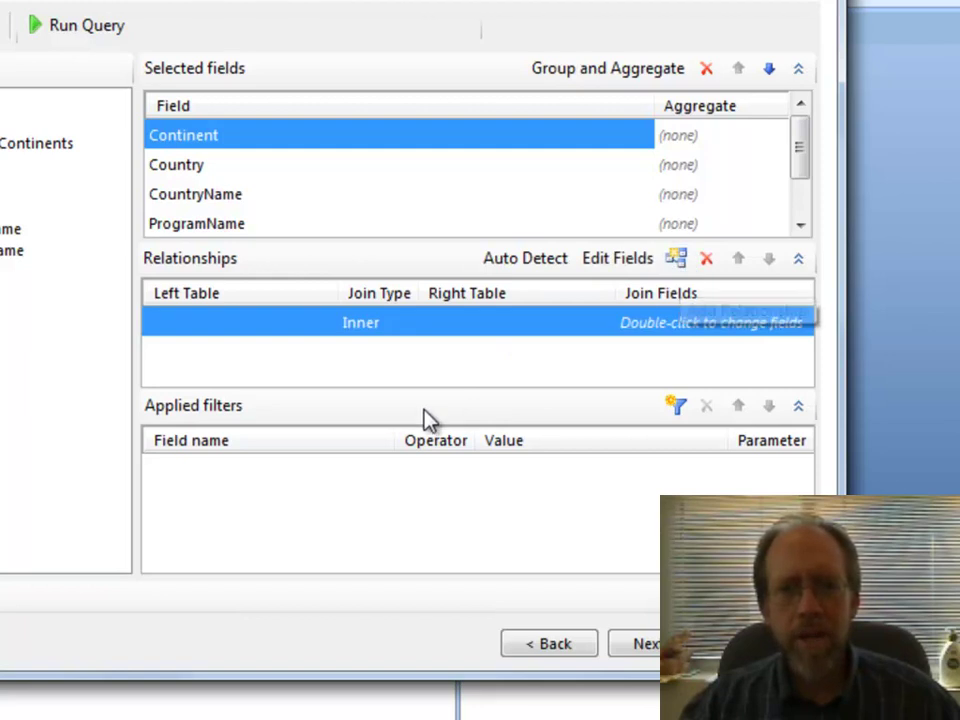
pyautogui.click(266, 325)
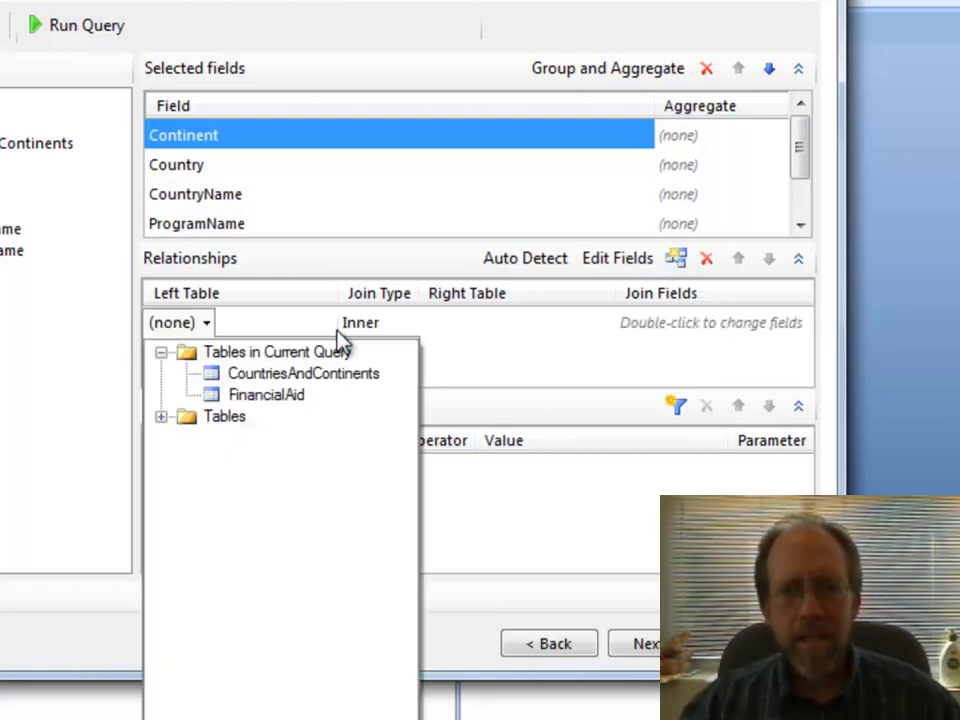
pyautogui.click(241, 376)
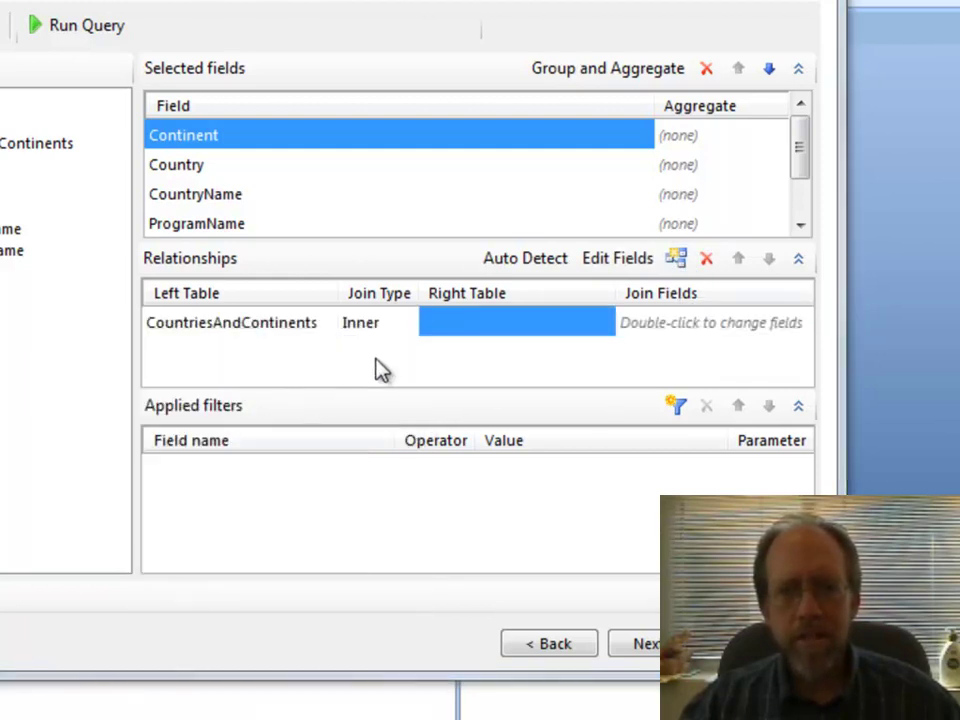
pyautogui.click(497, 335)
pyautogui.click(541, 396)
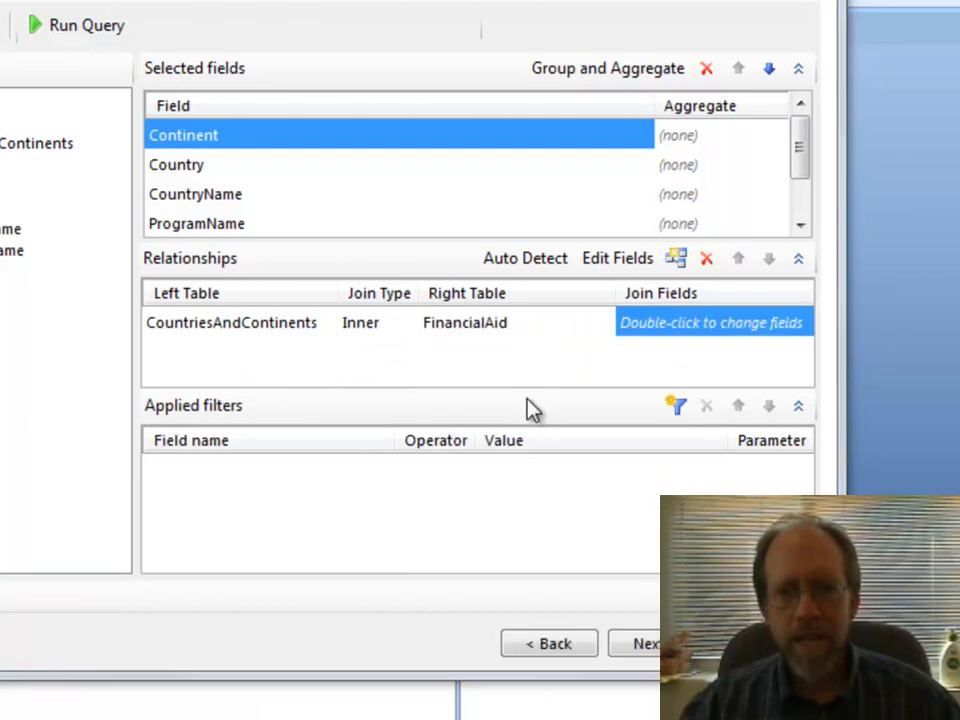
# Join the two tables on Country = CountryName and set the join type to Full Outer
pyautogui.doubleClick(687, 335)
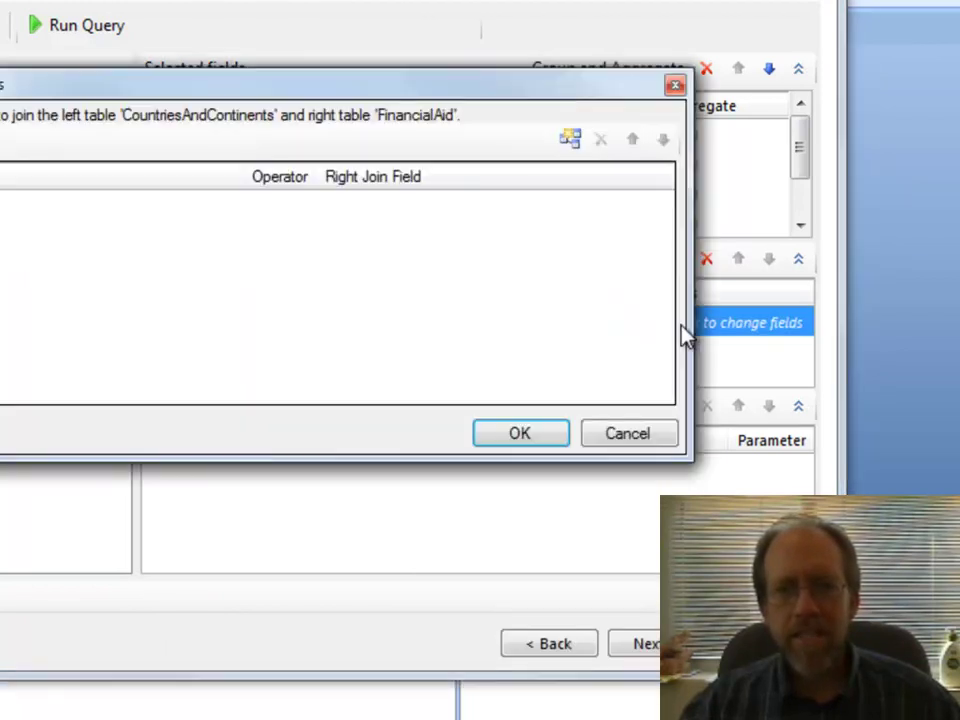
pyautogui.click(572, 140)
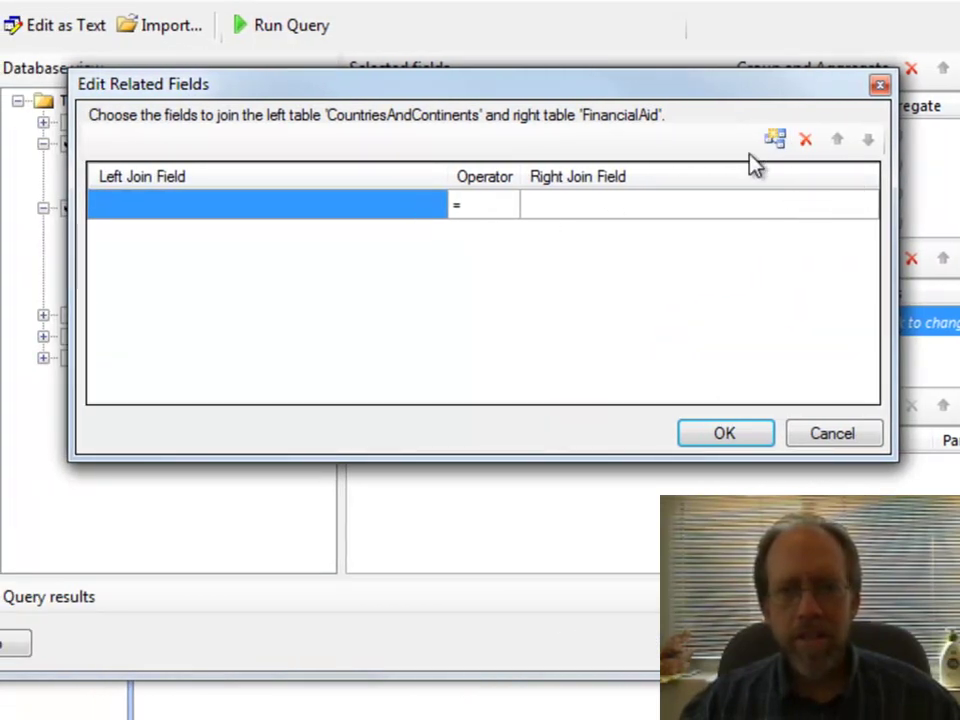
pyautogui.click(382, 212)
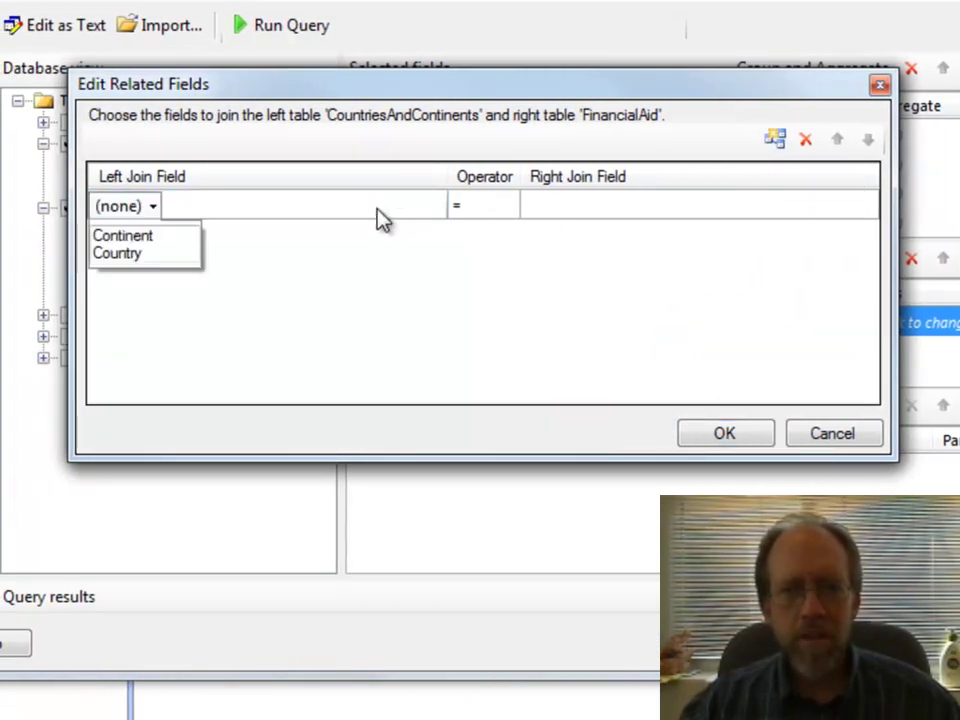
pyautogui.click(137, 254)
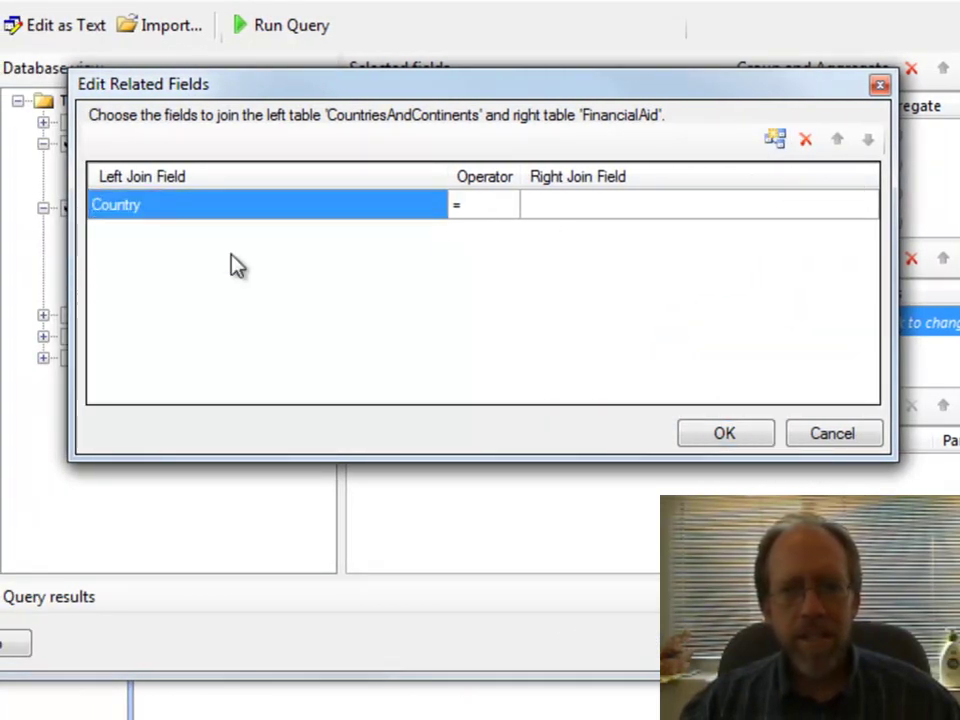
pyautogui.click(690, 210)
pyautogui.click(585, 237)
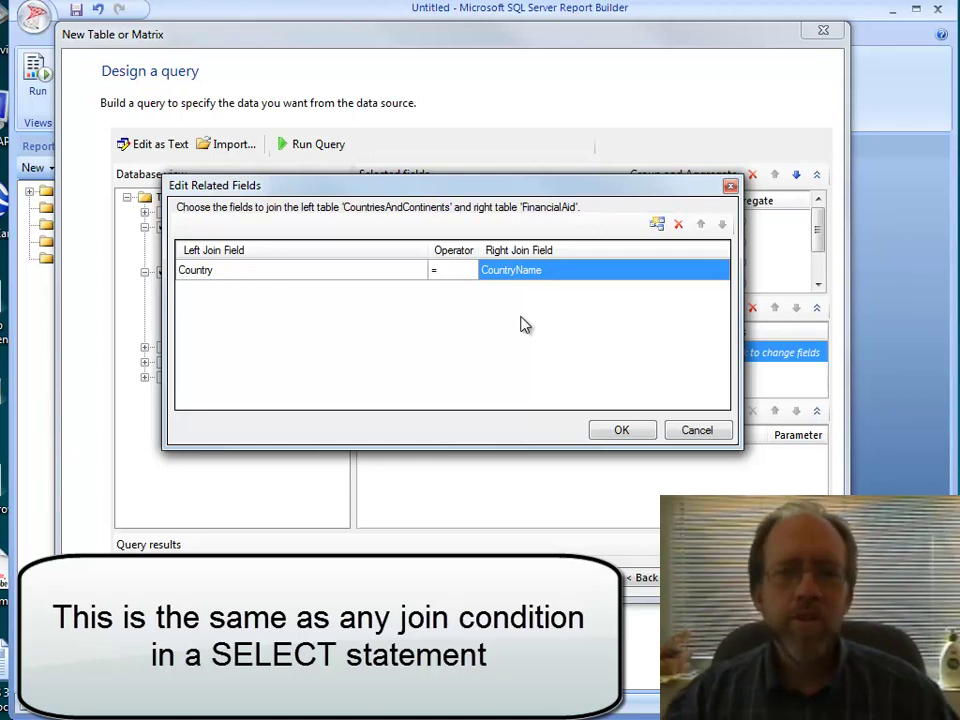
pyautogui.click(620, 431)
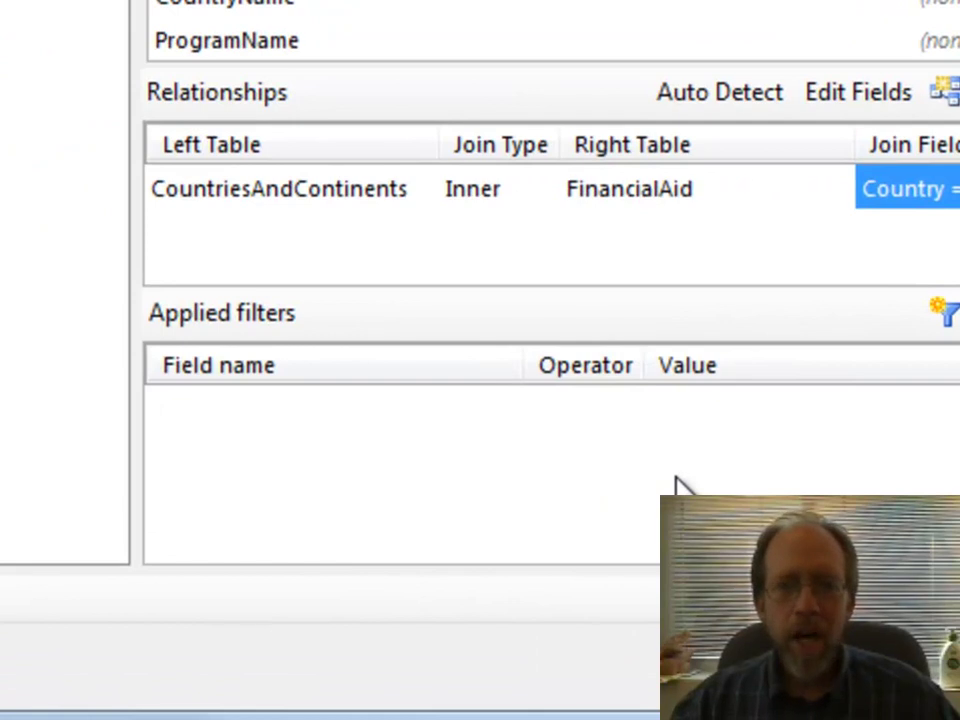
pyautogui.click(535, 192)
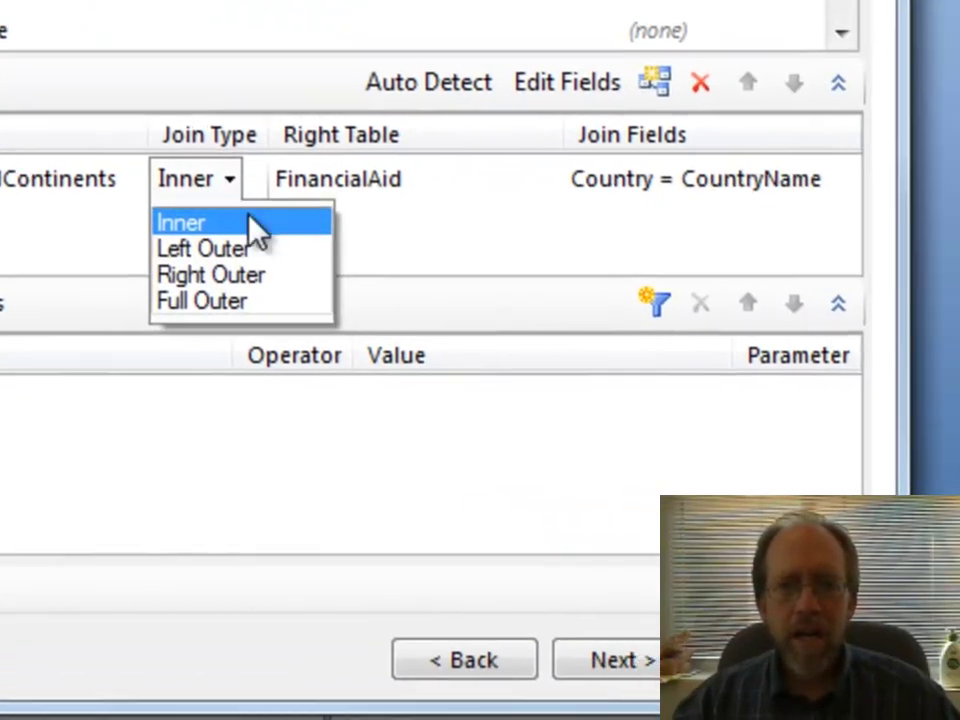
pyautogui.click(228, 301)
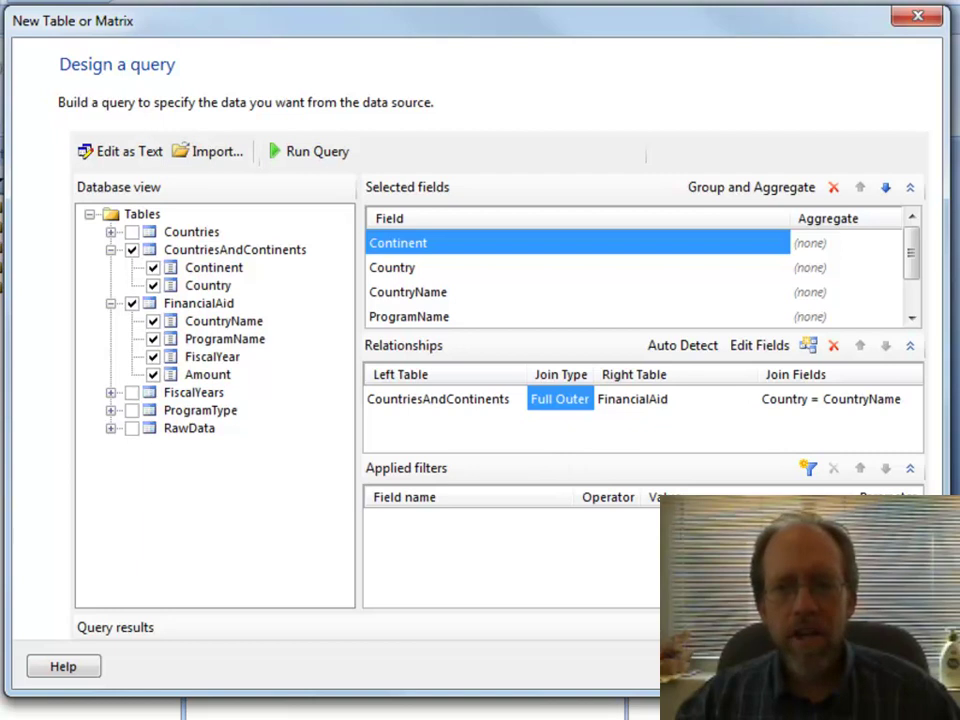
pyautogui.hotkey('alt', 'n')
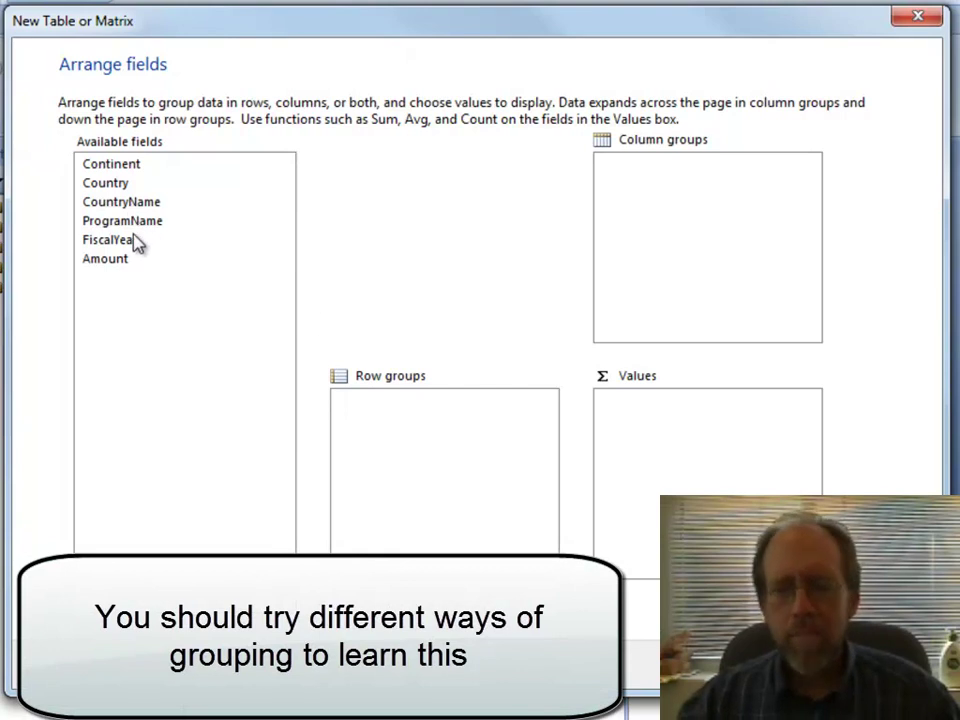
pyautogui.moveTo(110, 164); pyautogui.dragTo(692, 193)
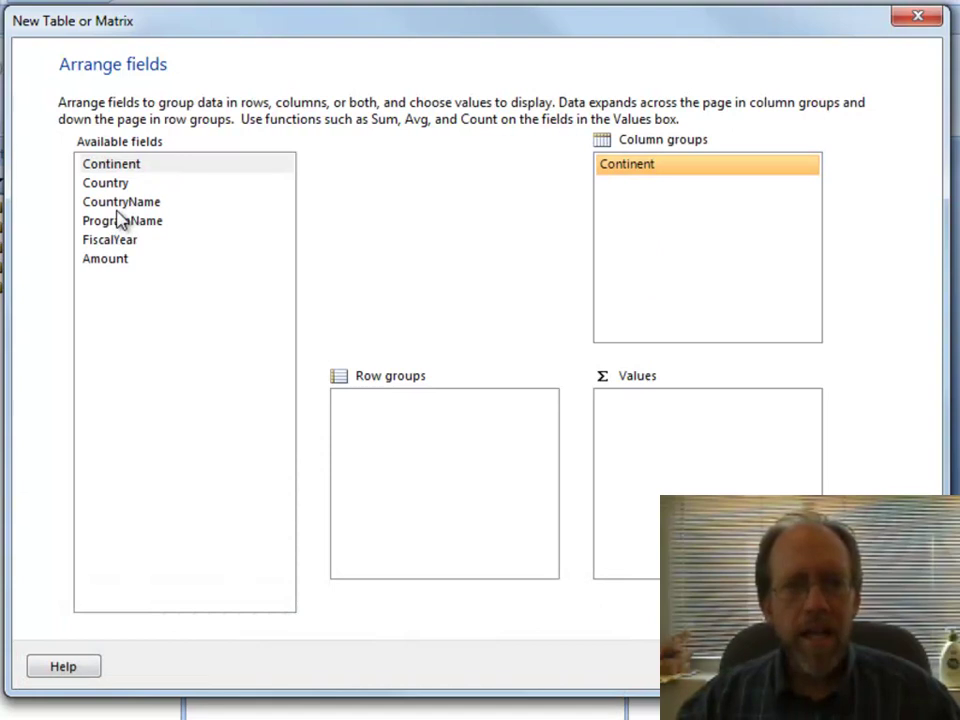
# Set Amount's aggregate to Sum, producing Sum_Amount grouped by the remaining fields
pyautogui.click(715, 666)
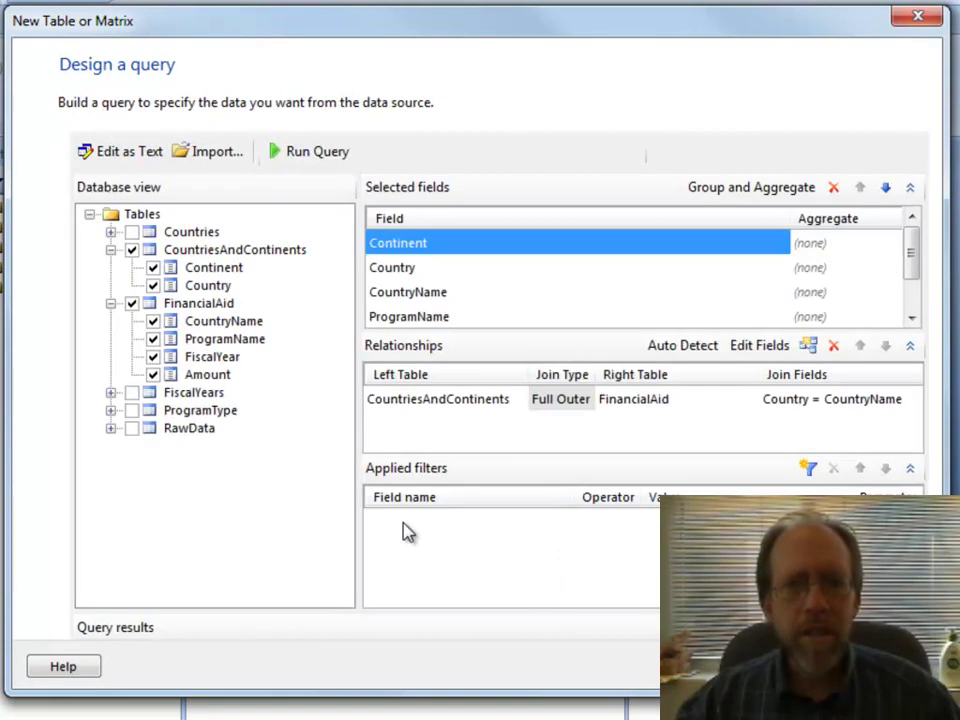
pyautogui.moveTo(911, 266); pyautogui.dragTo(918, 303)
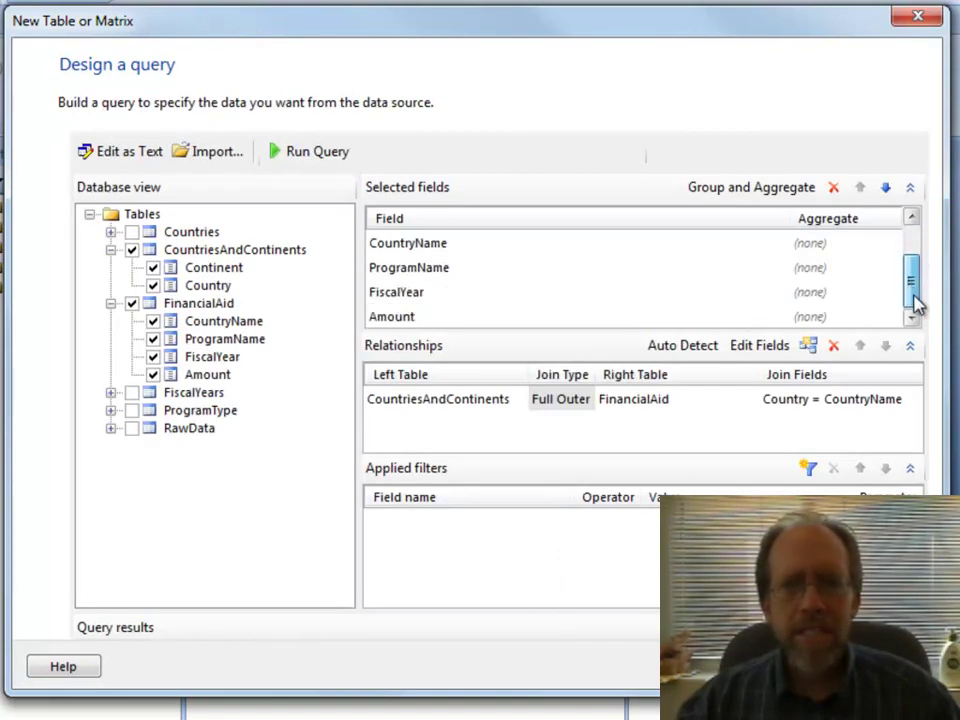
pyautogui.click(444, 320)
pyautogui.click(822, 318)
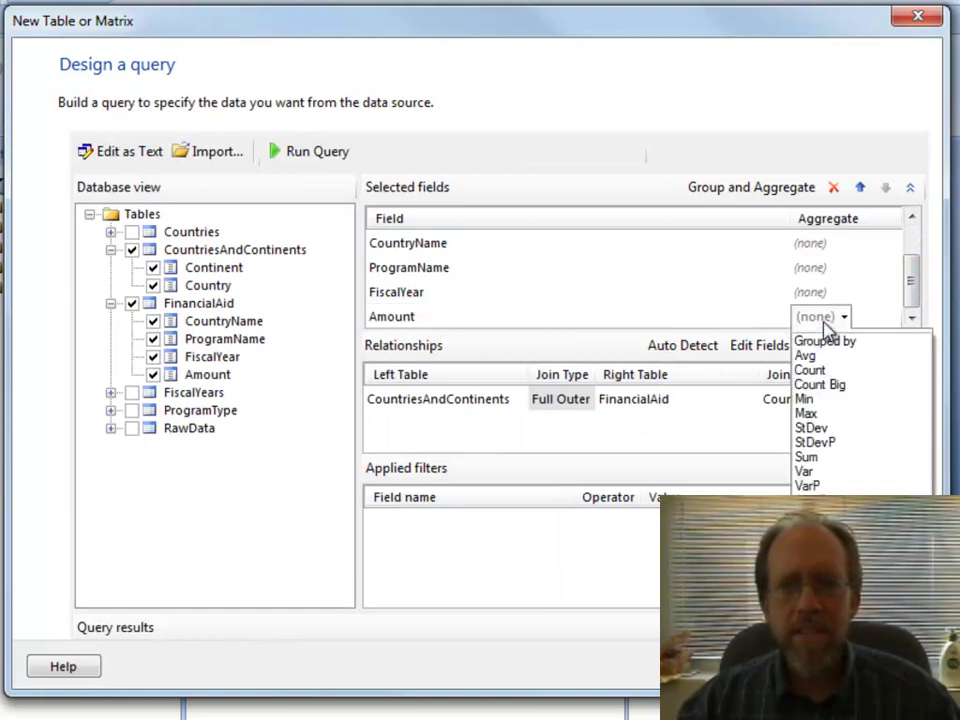
pyautogui.click(806, 457)
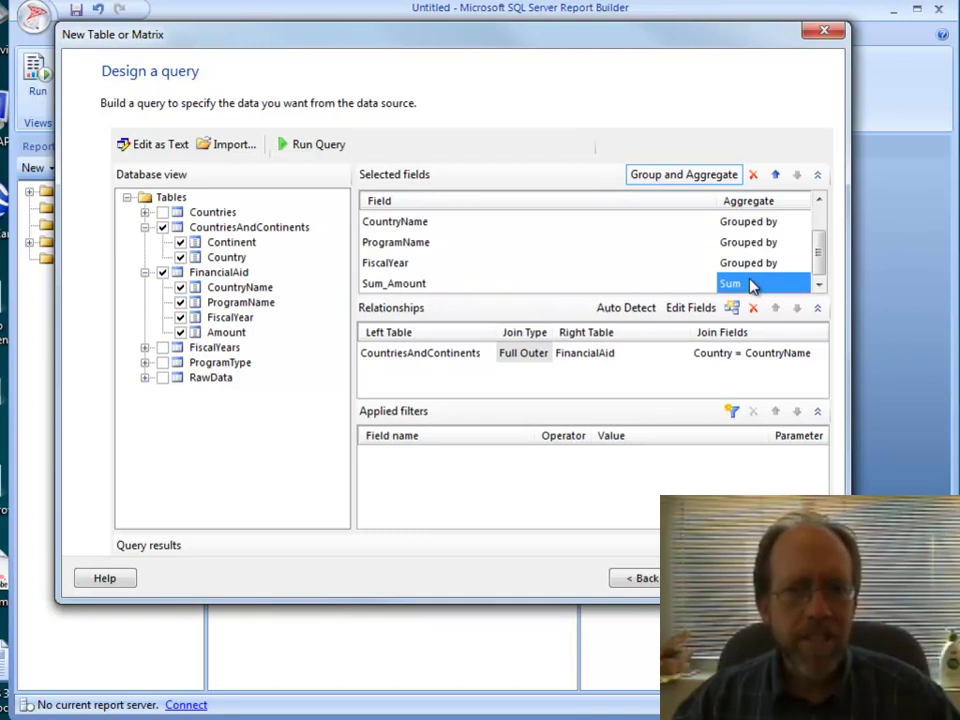
# Put Continent in Column groups, ProgramName in Row groups and Sum_Amount in Values
pyautogui.press('Return')
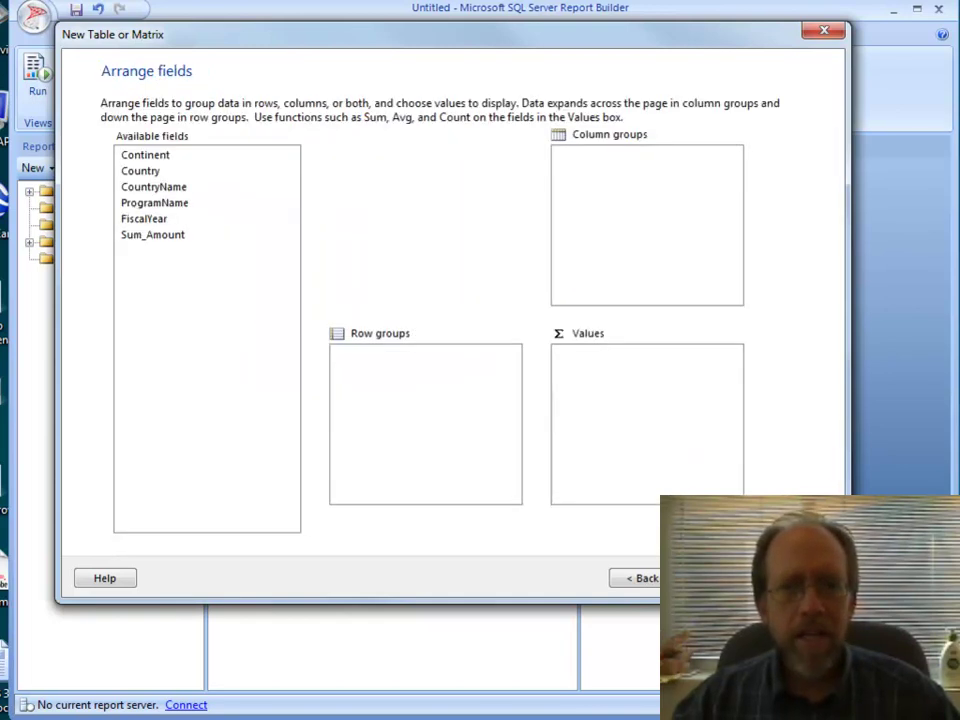
pyautogui.moveTo(148, 158); pyautogui.dragTo(622, 168)
pyautogui.moveTo(146, 205); pyautogui.dragTo(392, 390)
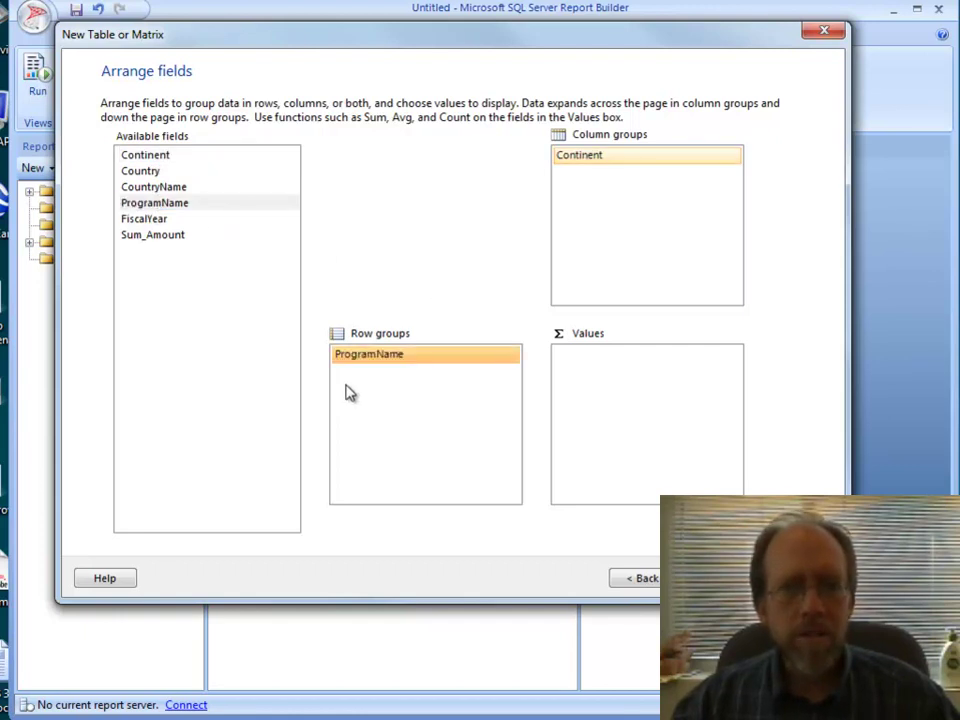
pyautogui.moveTo(147, 237); pyautogui.dragTo(588, 432)
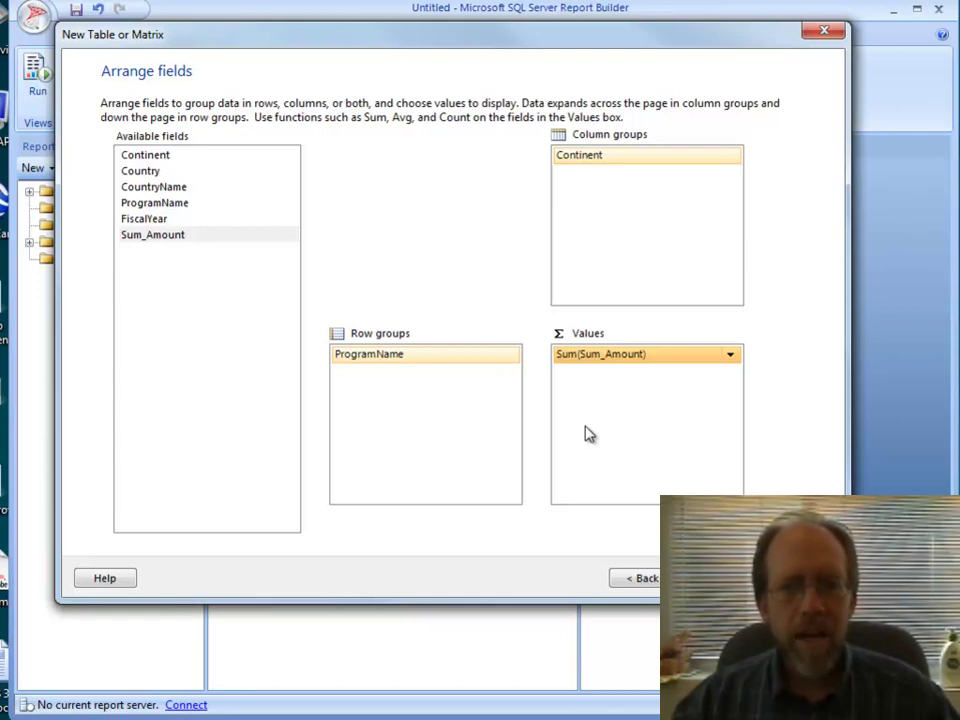
pyautogui.click(702, 578)
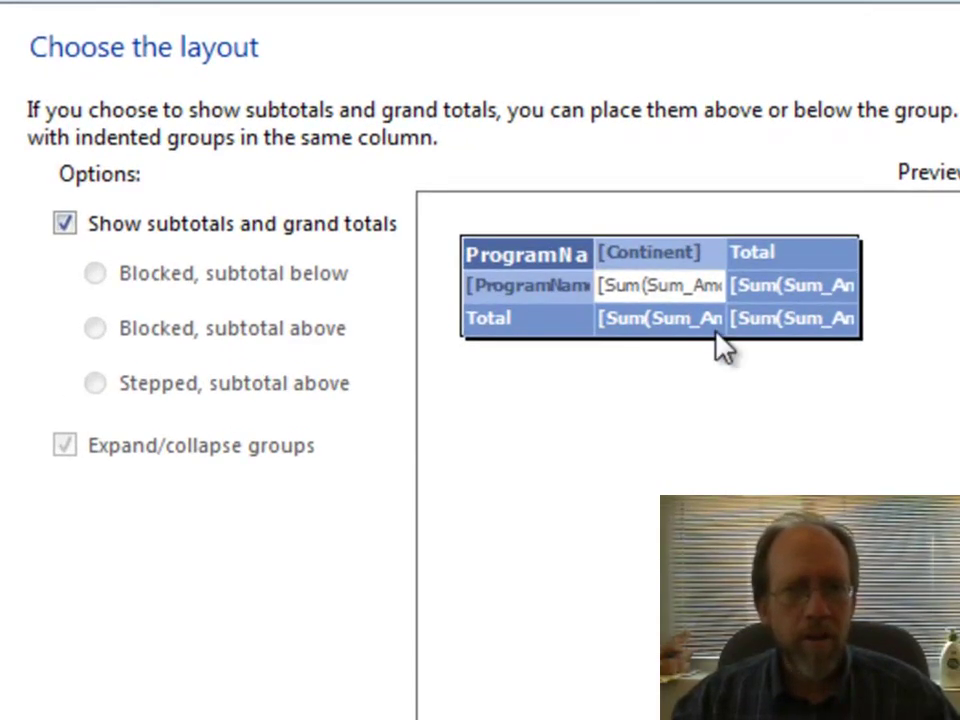
# Keep subtotals and grand totals on, choose the Forest style, and finish the wizard
pyautogui.click(64, 224)
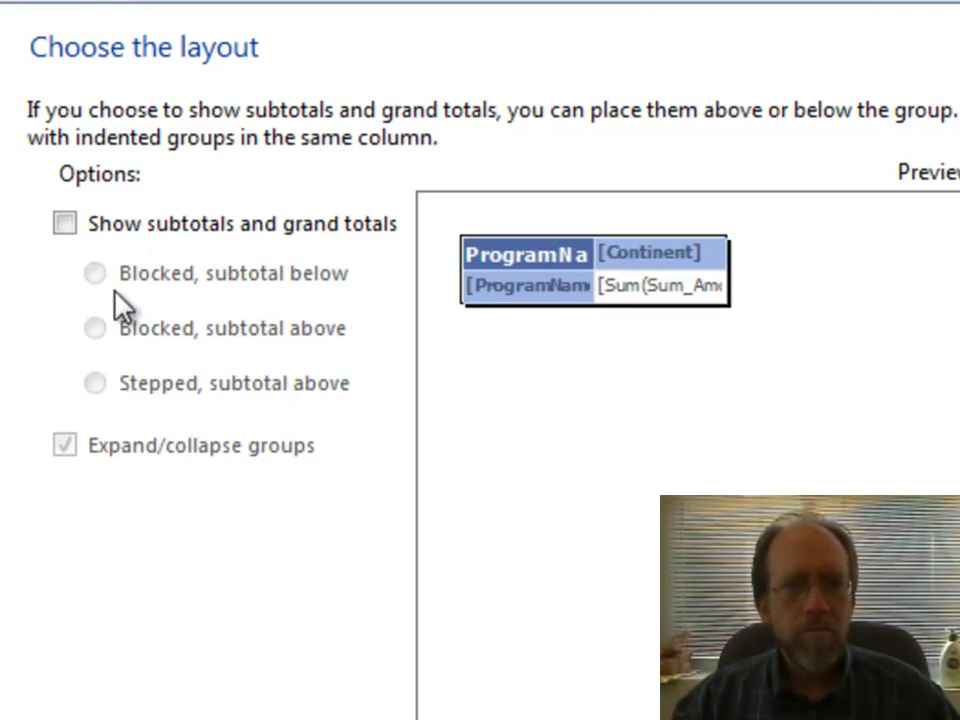
pyautogui.click(64, 223)
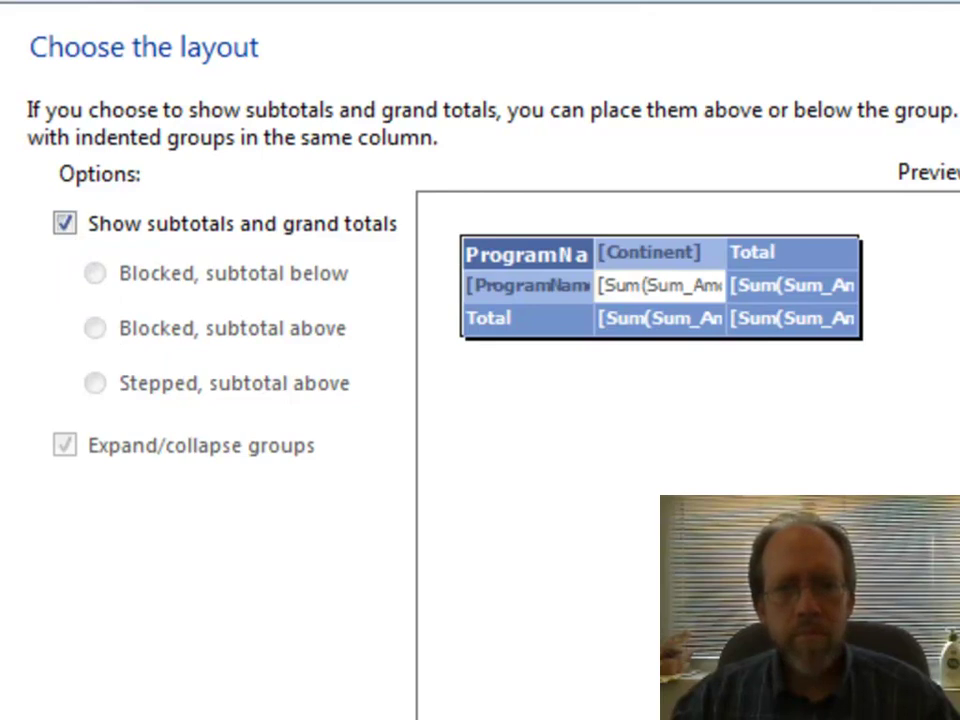
pyautogui.press('Return')
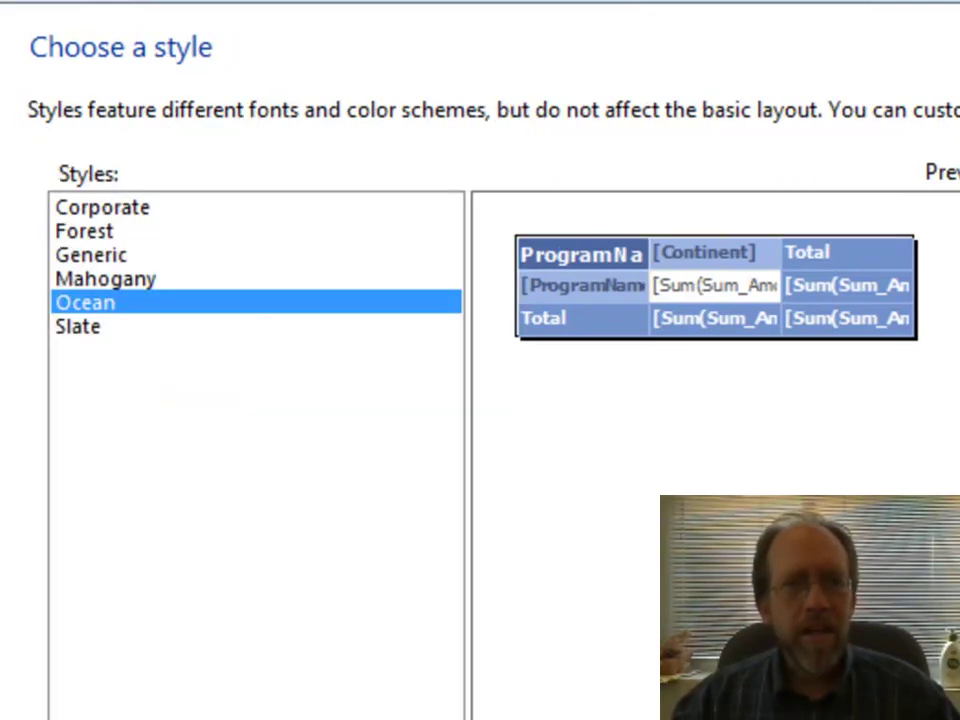
pyautogui.click(97, 231)
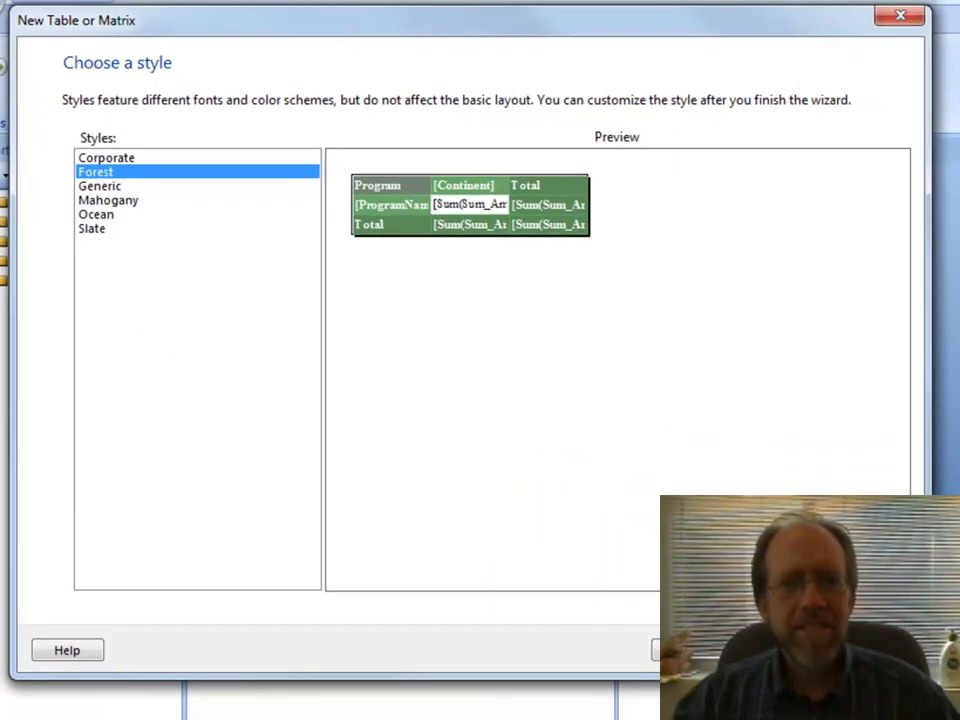
pyautogui.press('Return')
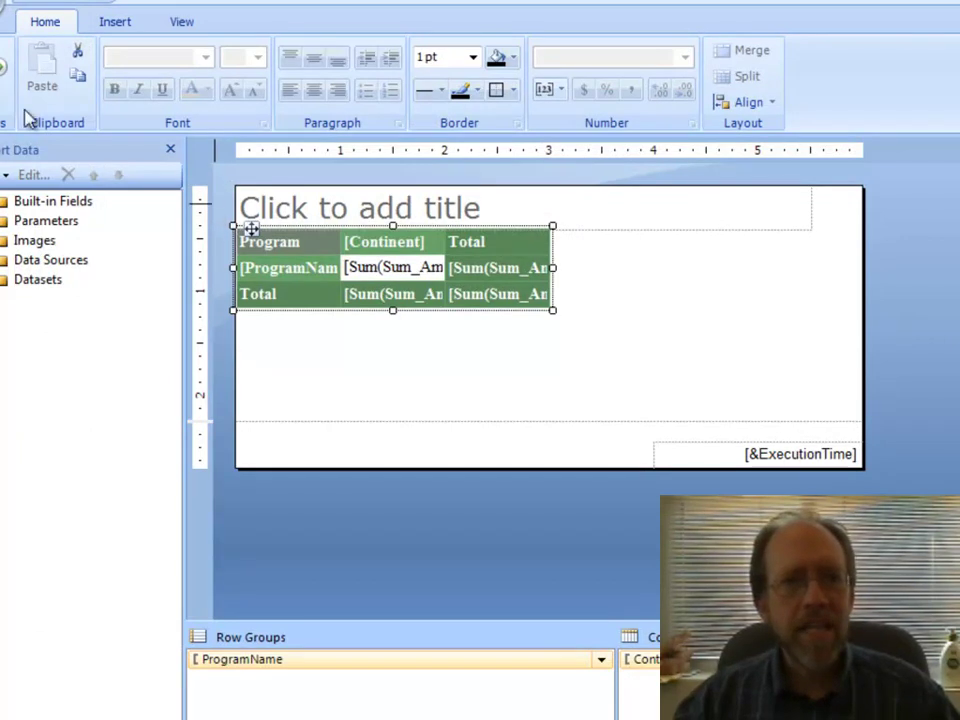
# Run the report and scroll through the green matrix of program amounts by continent
pyautogui.click(3, 78)
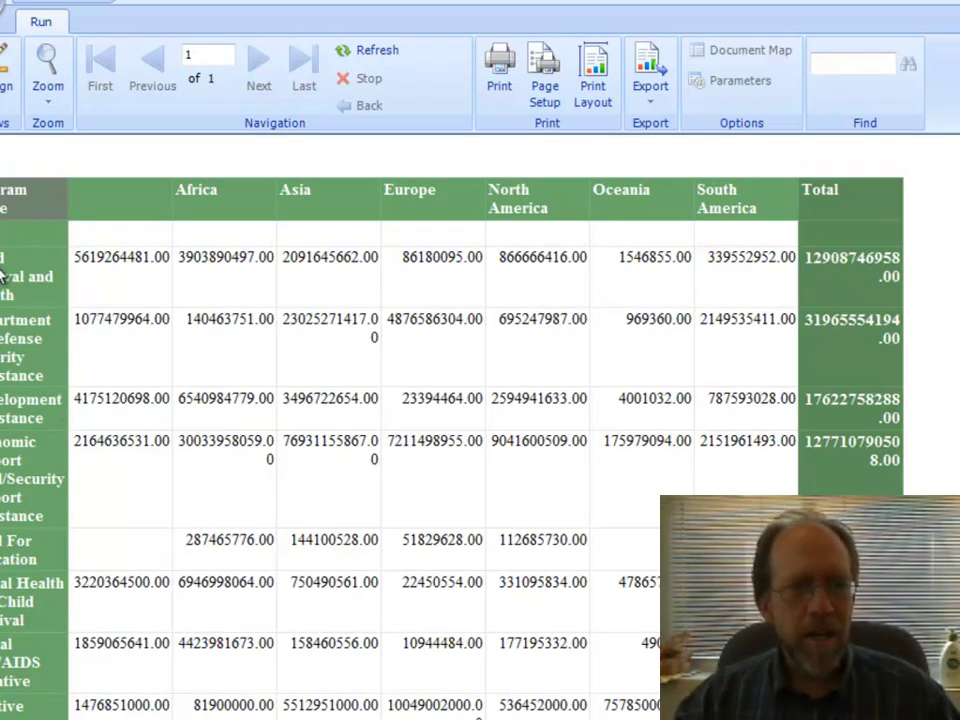
pyautogui.scroll(-10, 450, 420)
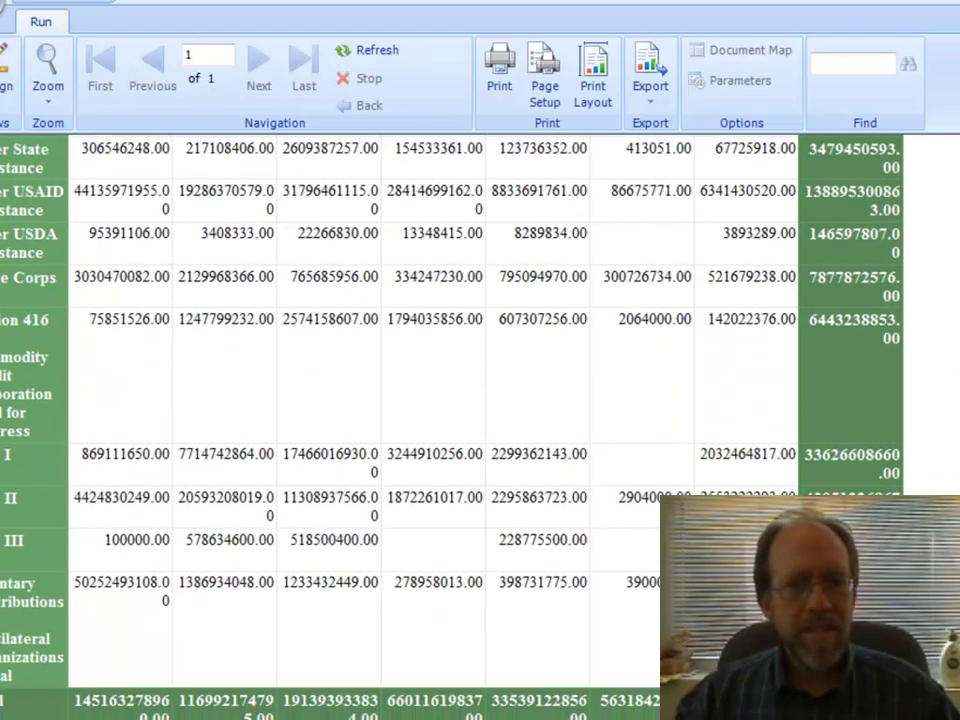
pyautogui.scroll(10, 872, 262)
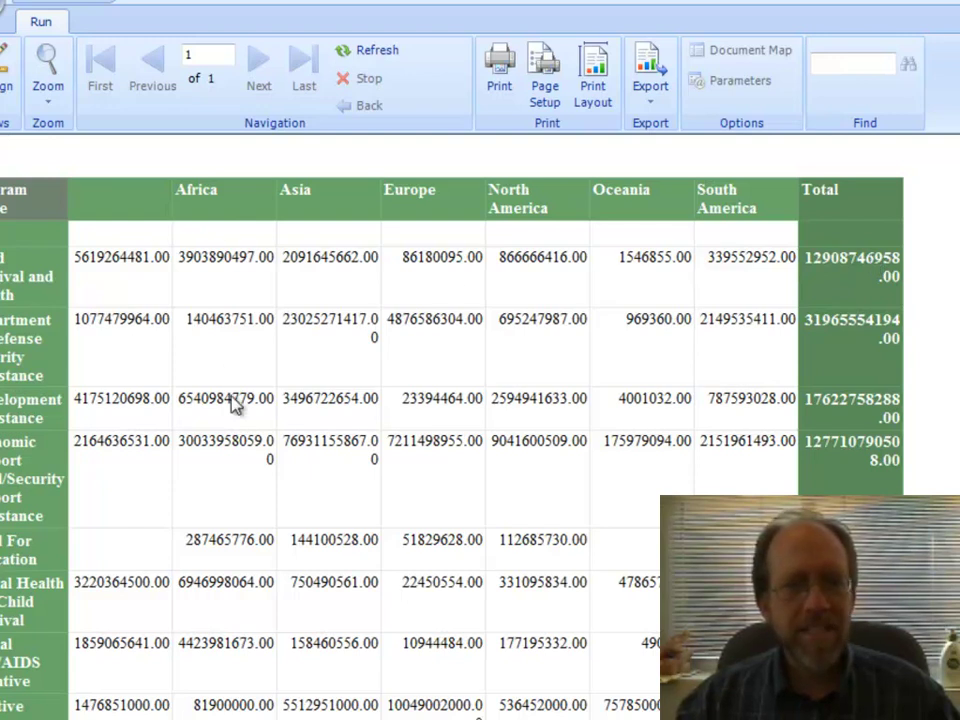
# Back in design view, format the matrix's summed amount cell as currency
pyautogui.click(6, 75)
pyautogui.click(400, 270)
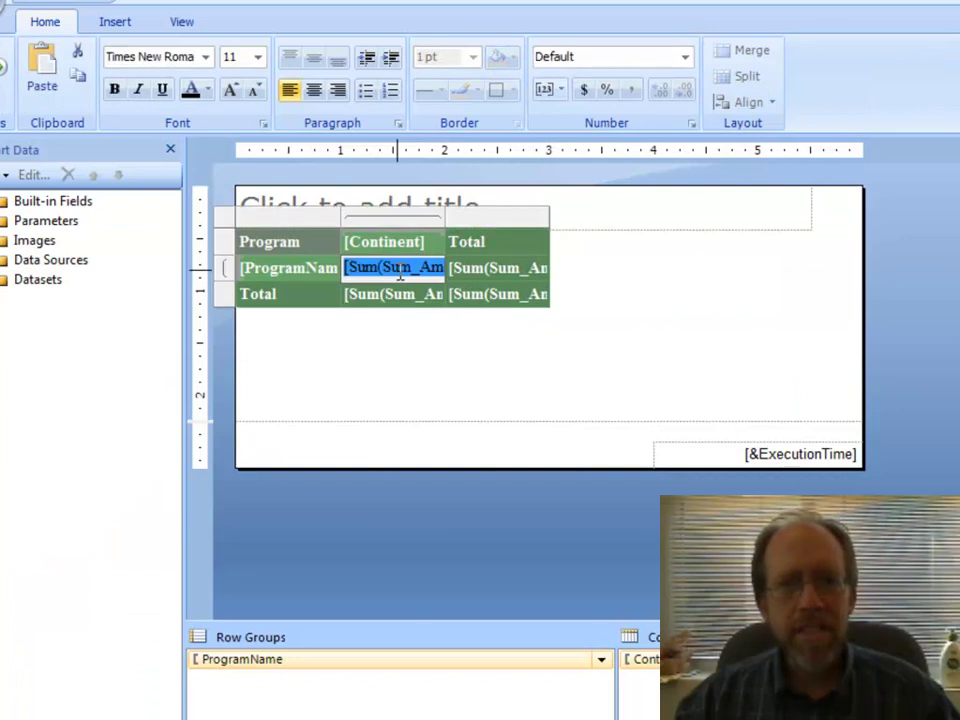
pyautogui.rightClick(405, 280)
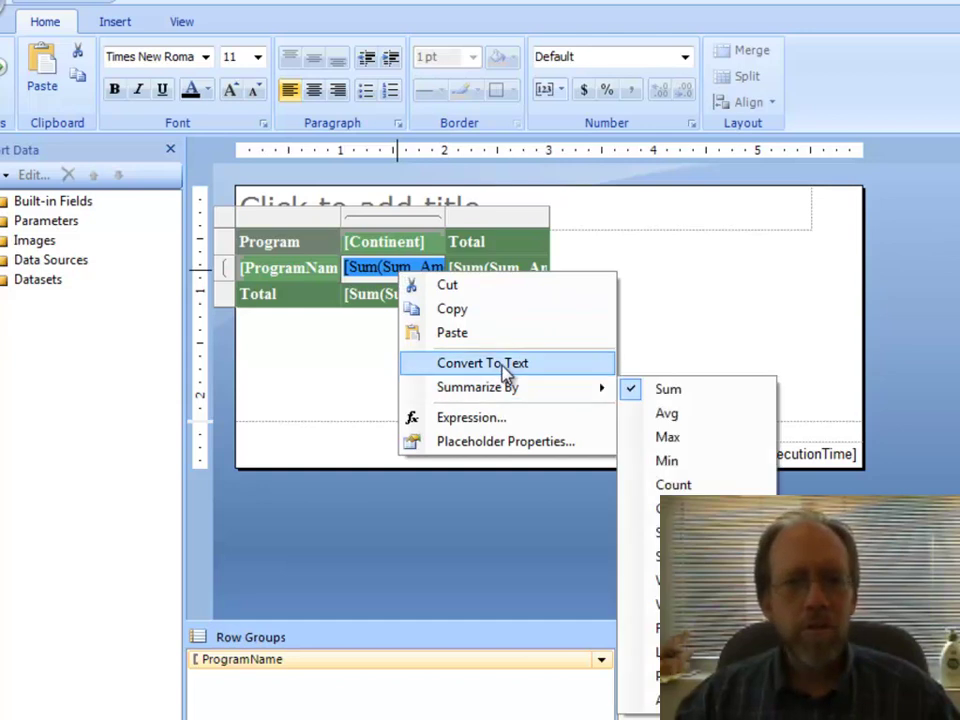
pyautogui.click(716, 302)
pyautogui.click(414, 270)
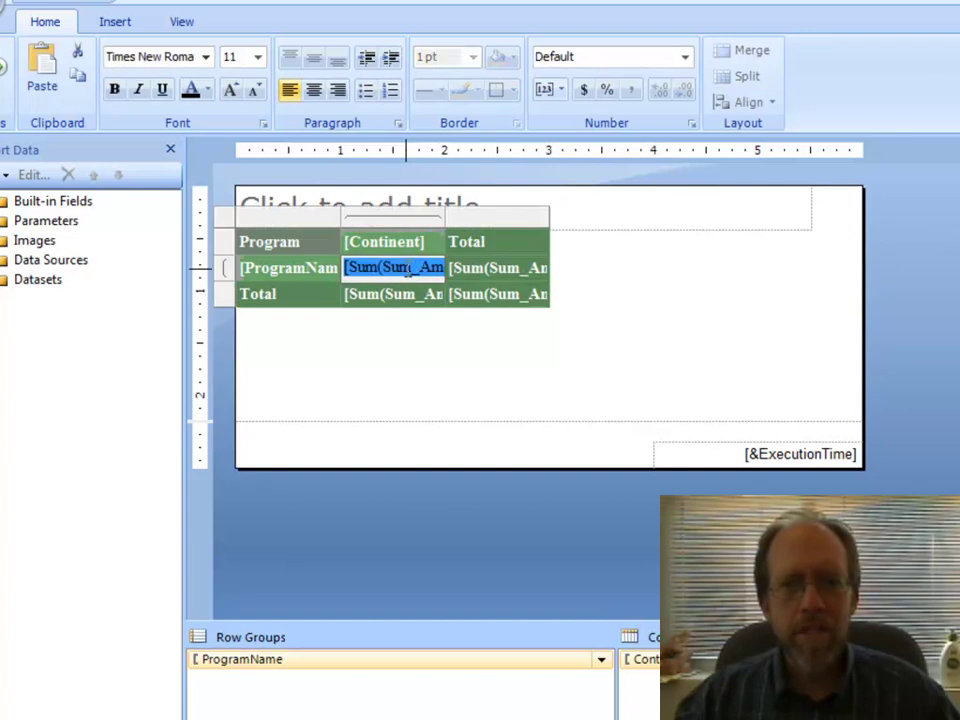
pyautogui.click(584, 93)
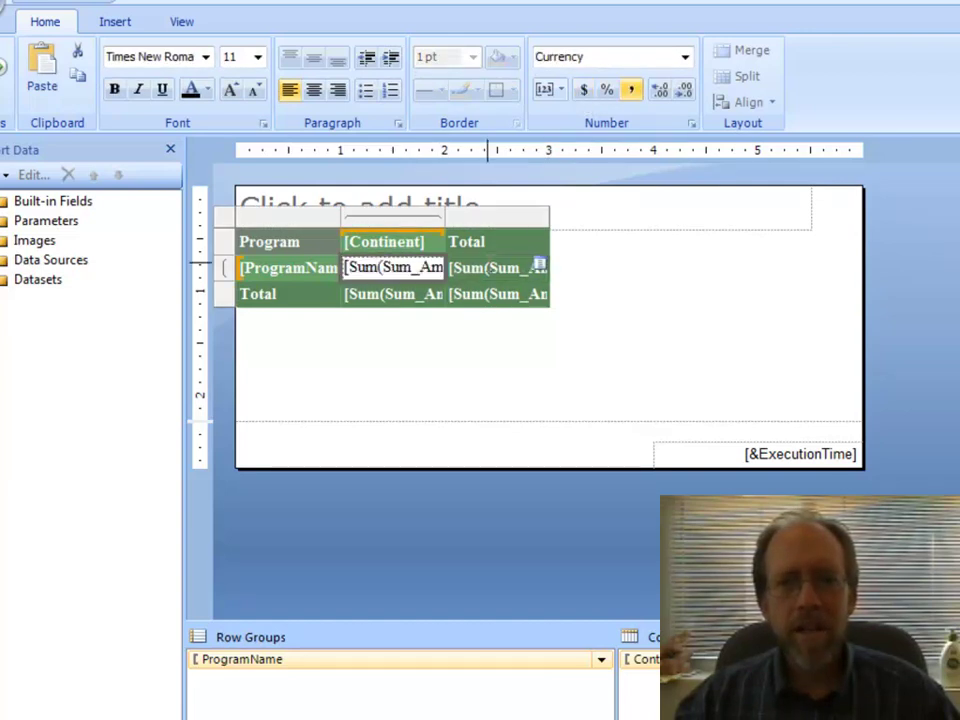
# Set the row total amount cell's number format to Currency
pyautogui.click(530, 267)
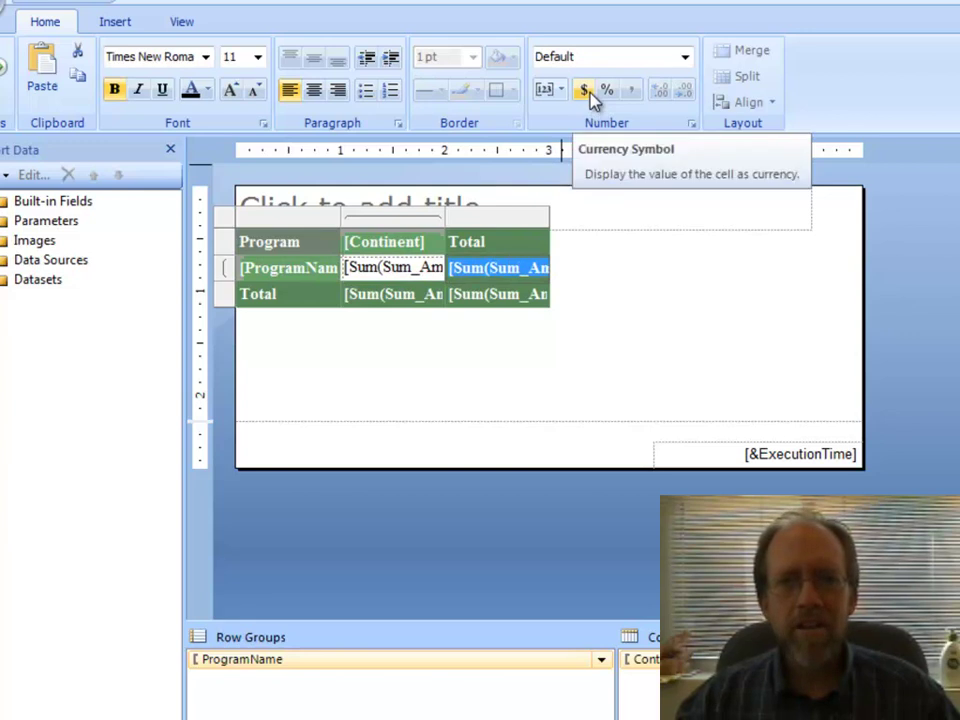
pyautogui.click(685, 57)
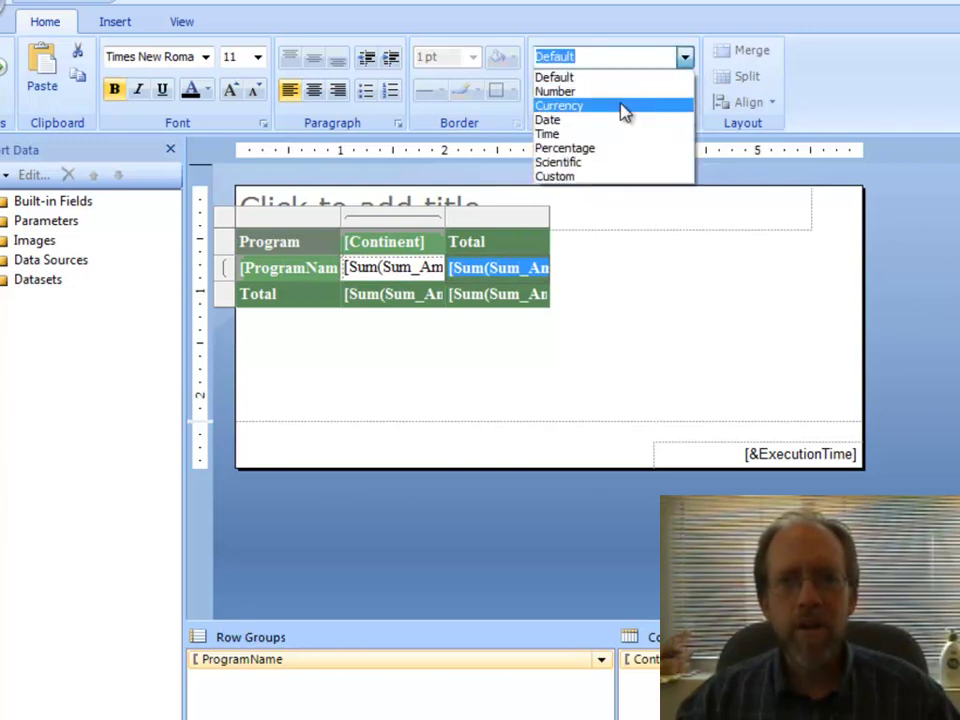
pyautogui.click(606, 106)
pyautogui.click(434, 268)
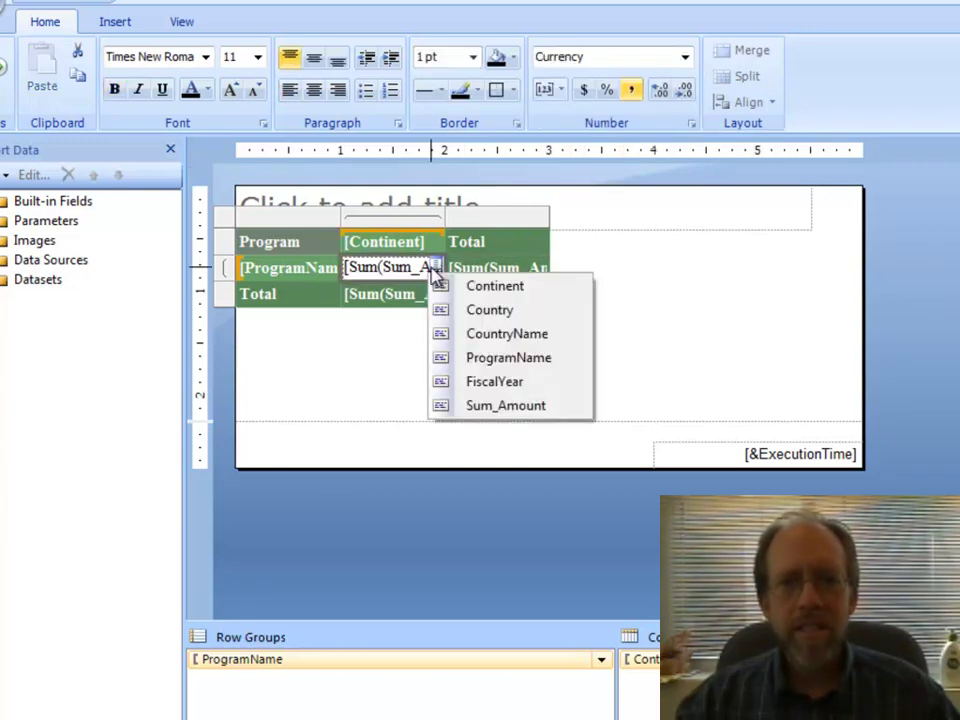
# Format the Total row and grand total amount cells as currency, then preview the report
pyautogui.click(388, 294)
pyautogui.click(686, 58)
pyautogui.click(586, 104)
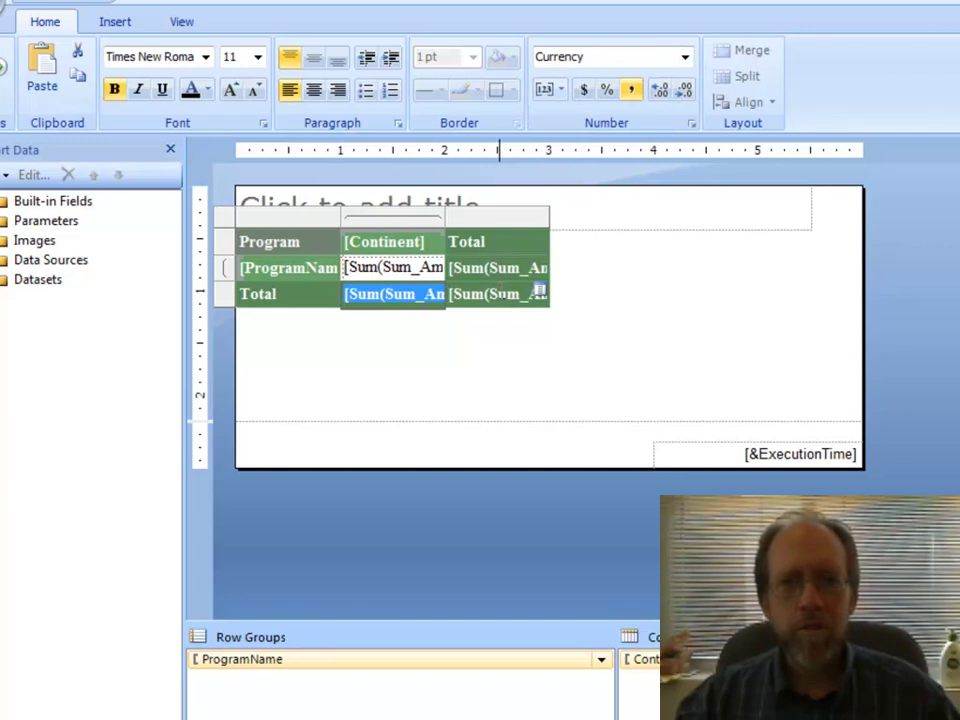
pyautogui.click(478, 290)
pyautogui.click(583, 92)
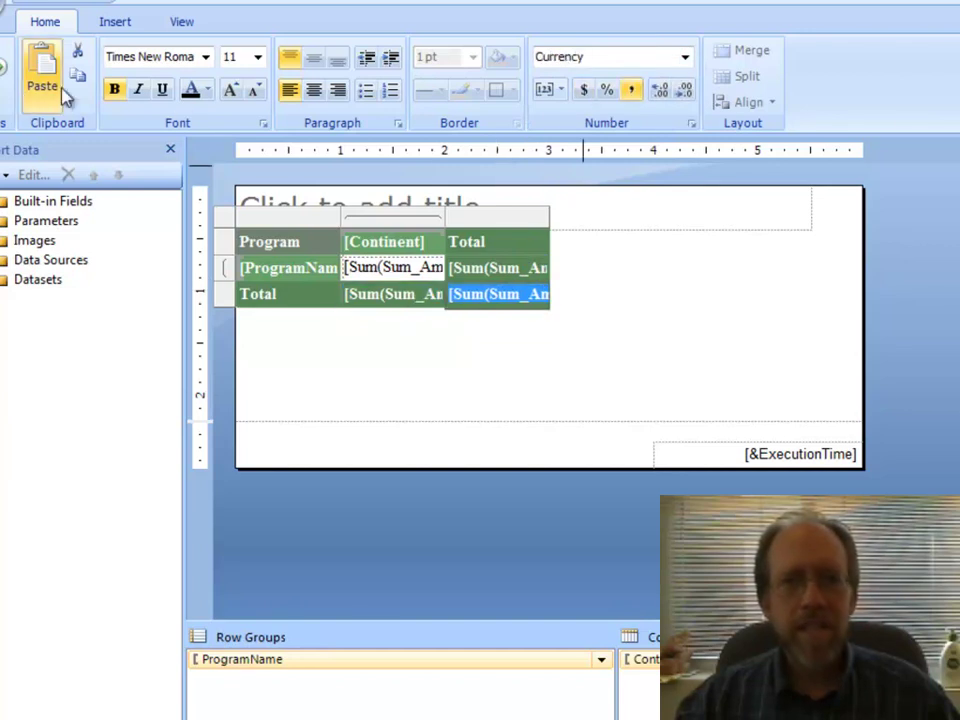
pyautogui.click(5, 75)
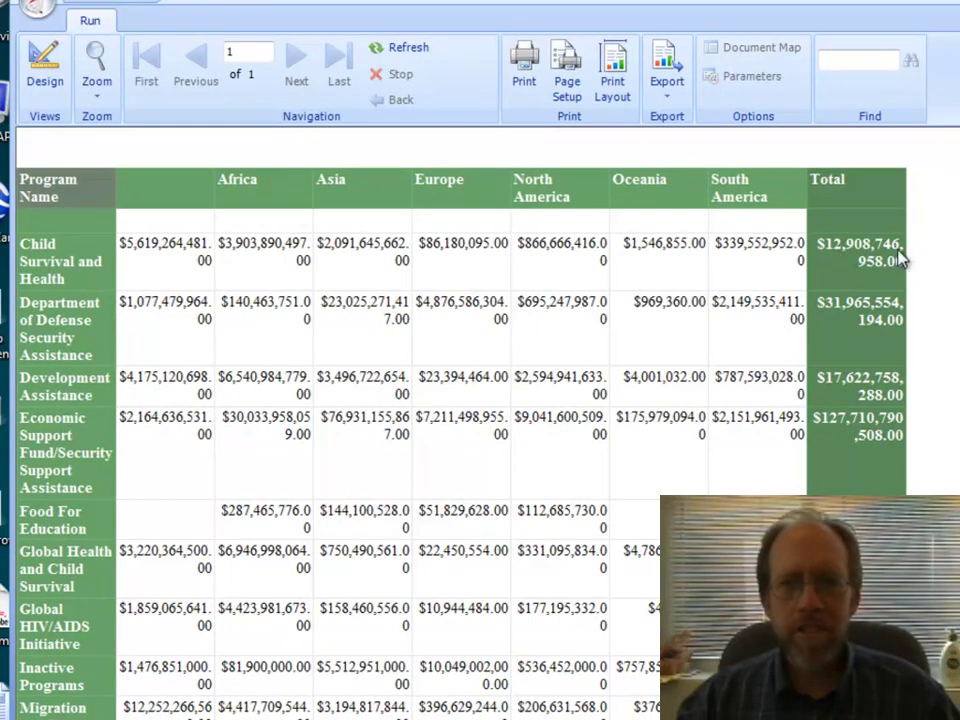
pyautogui.scroll(-8, 460, 420)
pyautogui.scroll(5, 460, 420)
pyautogui.scroll(4, 460, 420)
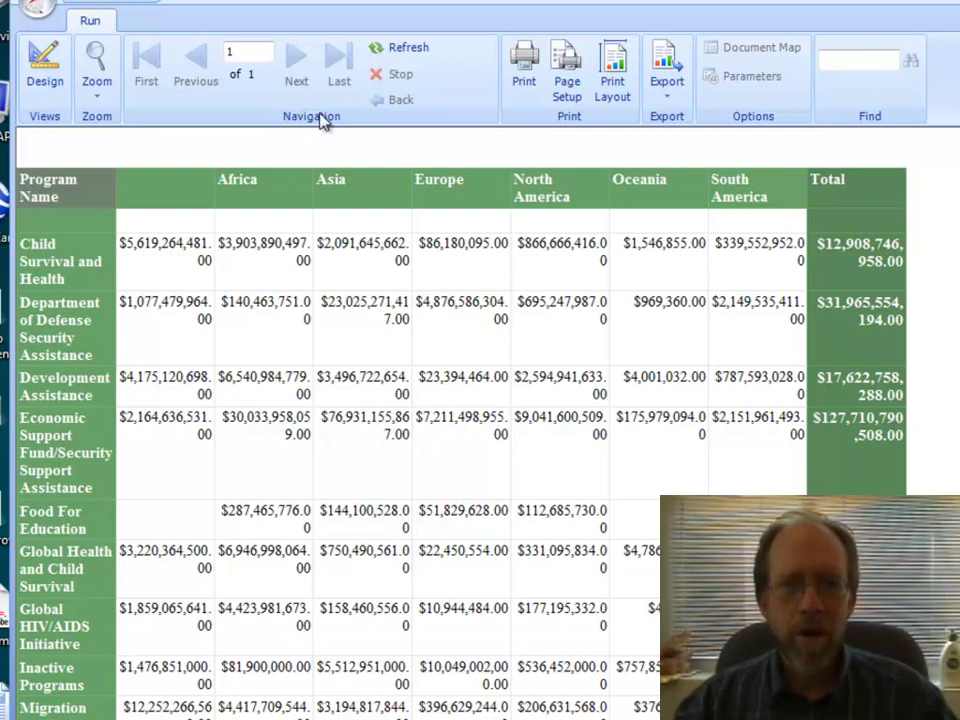
pyautogui.click(45, 64)
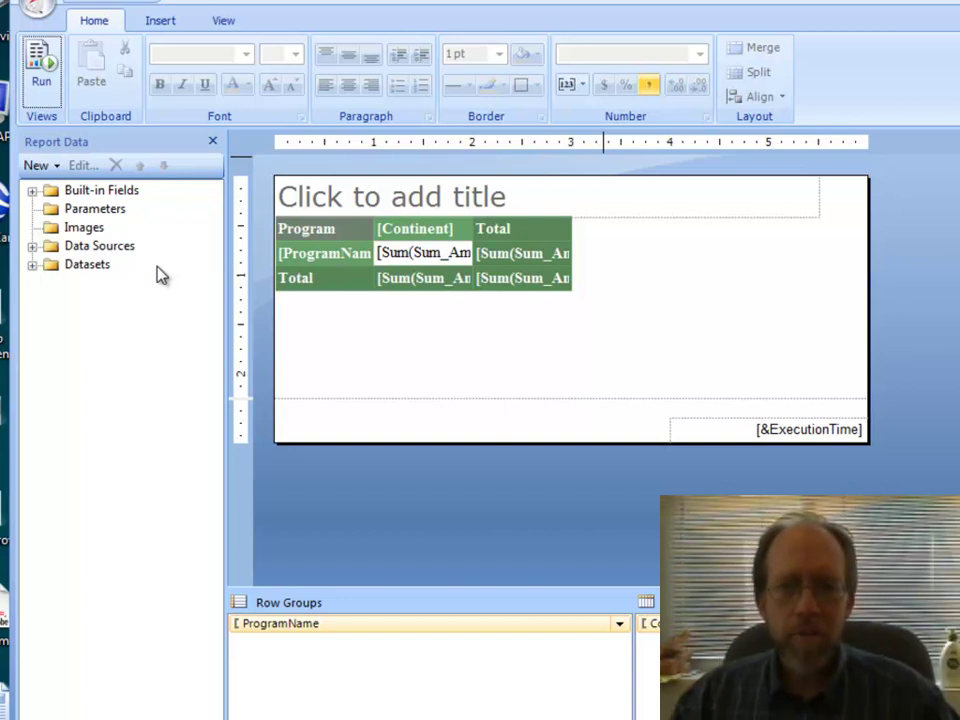
# Enter the title 'Amount of Foreign Aid by Continent and Program' and run the report
pyautogui.click(383, 192)
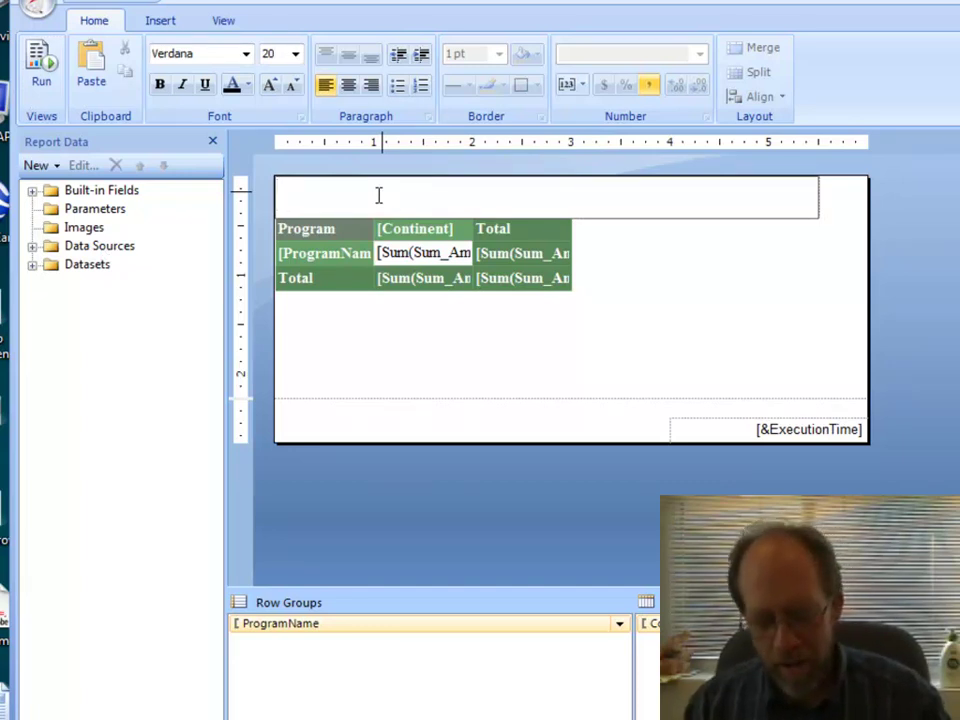
pyautogui.write('Amou')
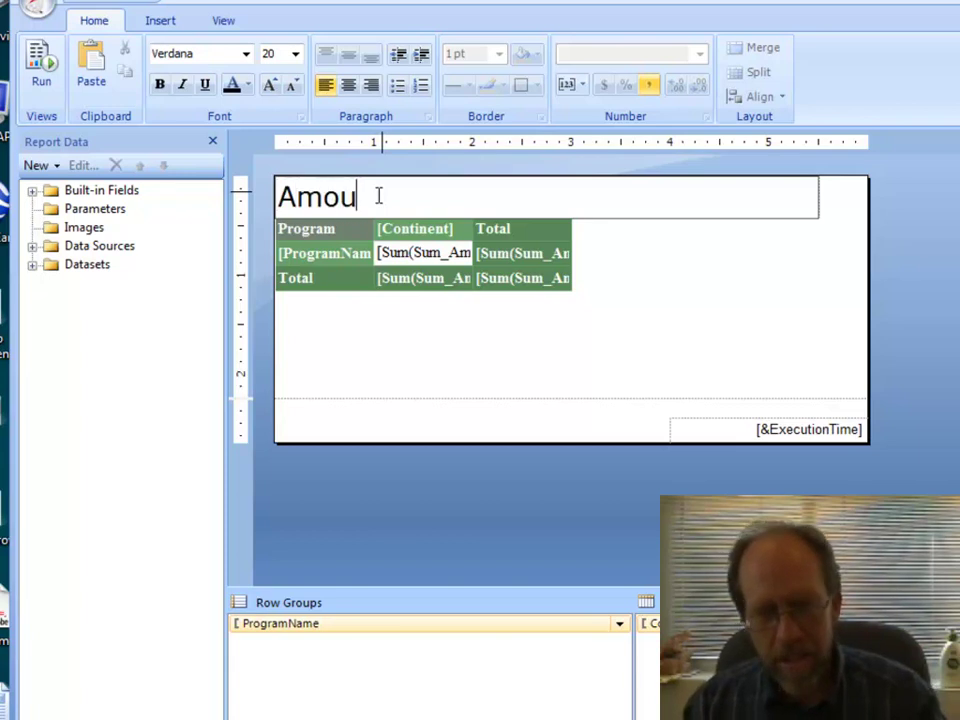
pyautogui.write('nt of ')
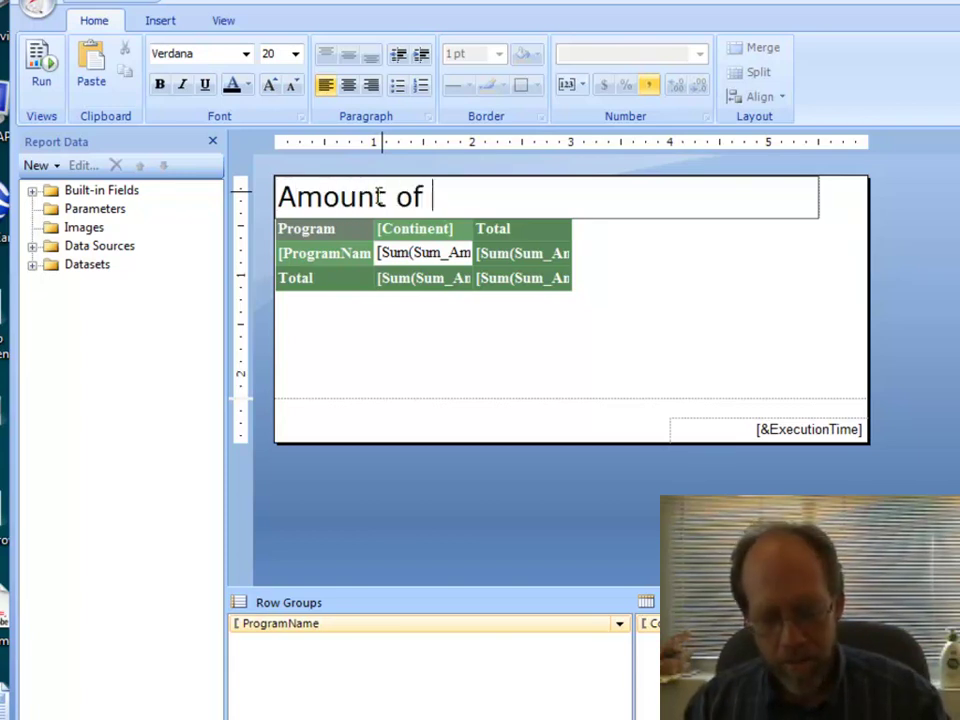
pyautogui.write('Foreign Aid')
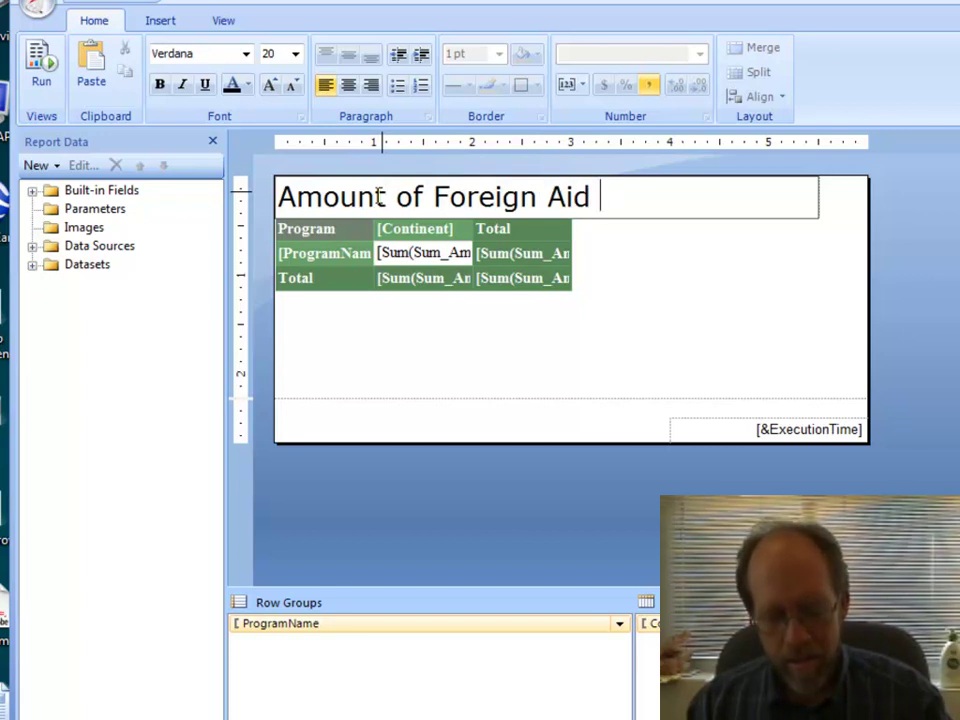
pyautogui.write('by C')
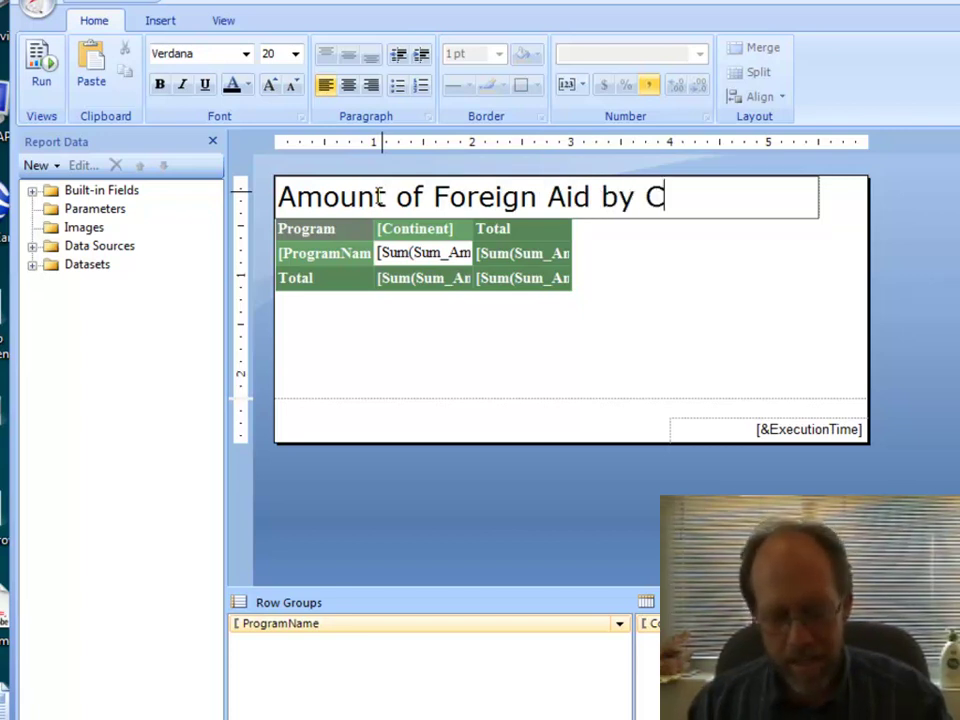
pyautogui.write('ontient')
pyautogui.press('BackSpace')
pyautogui.press('BackSpace')
pyautogui.write('nent and P')
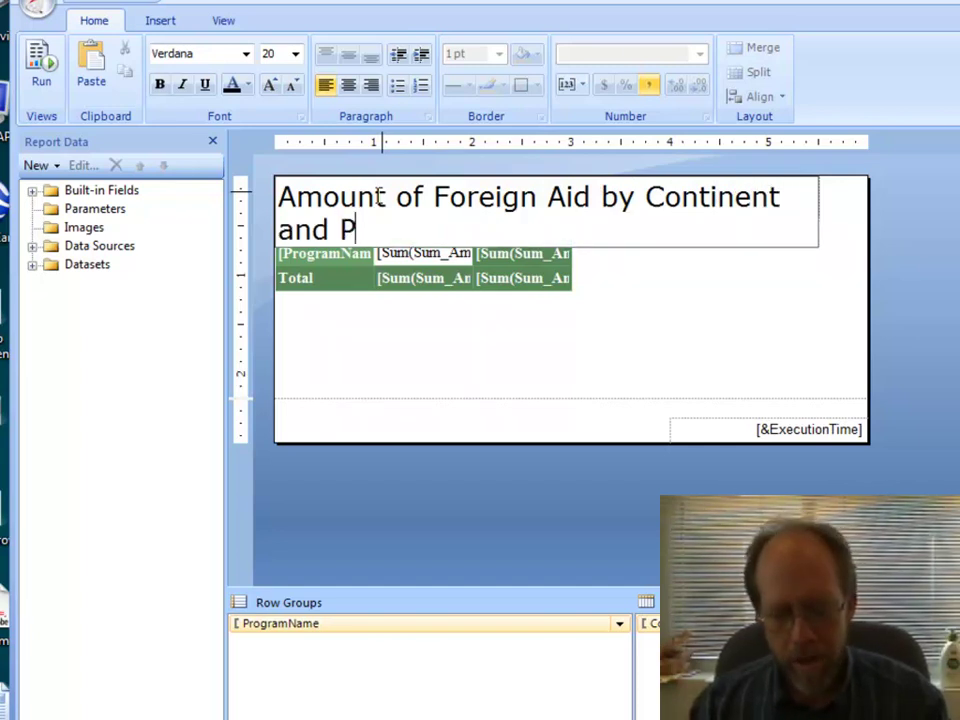
pyautogui.write('rogram')
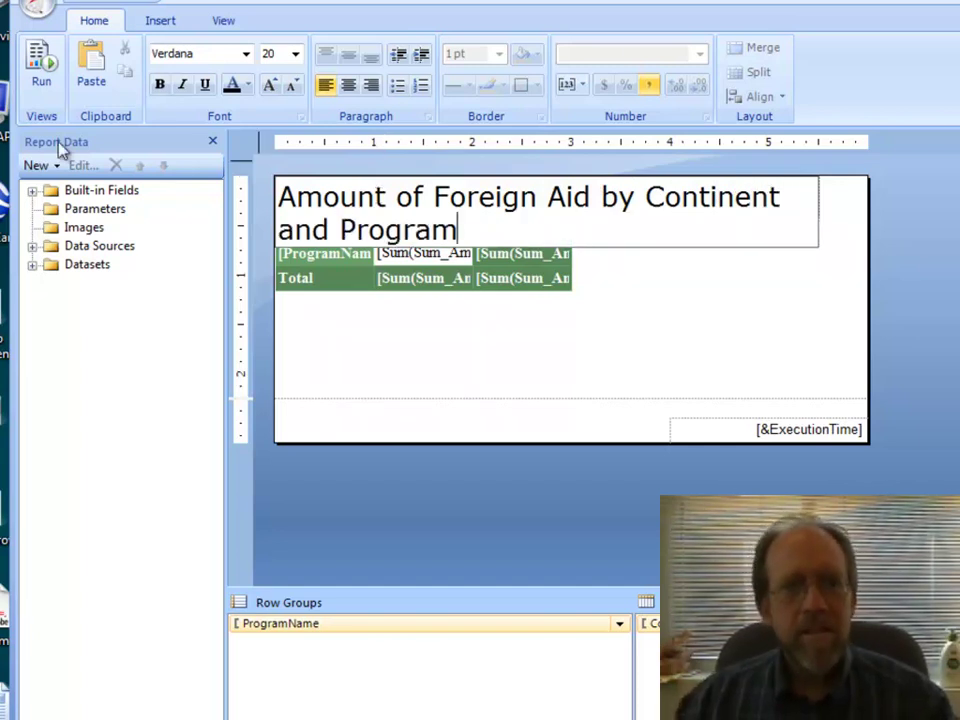
pyautogui.click(41, 70)
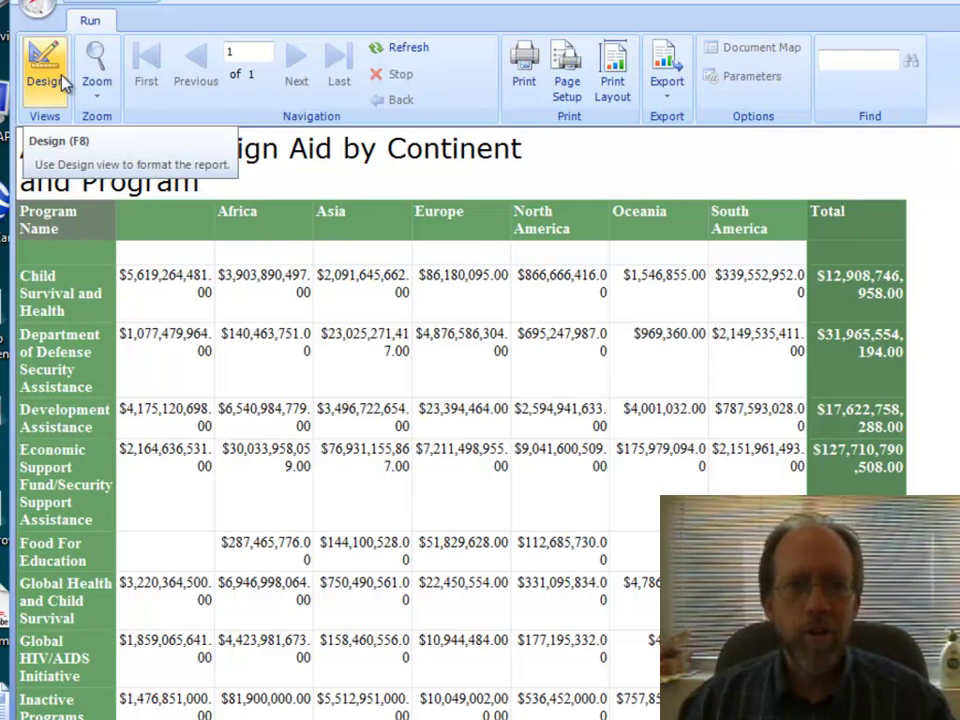
# Switch from the preview back to design view of the titled matrix report
pyautogui.click(62, 80)
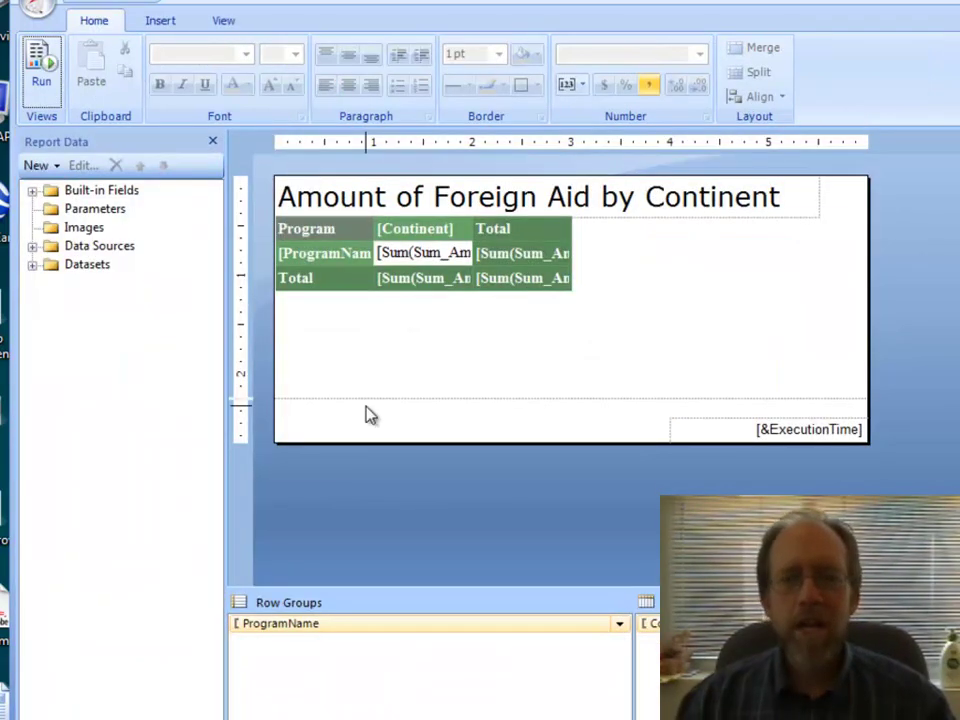